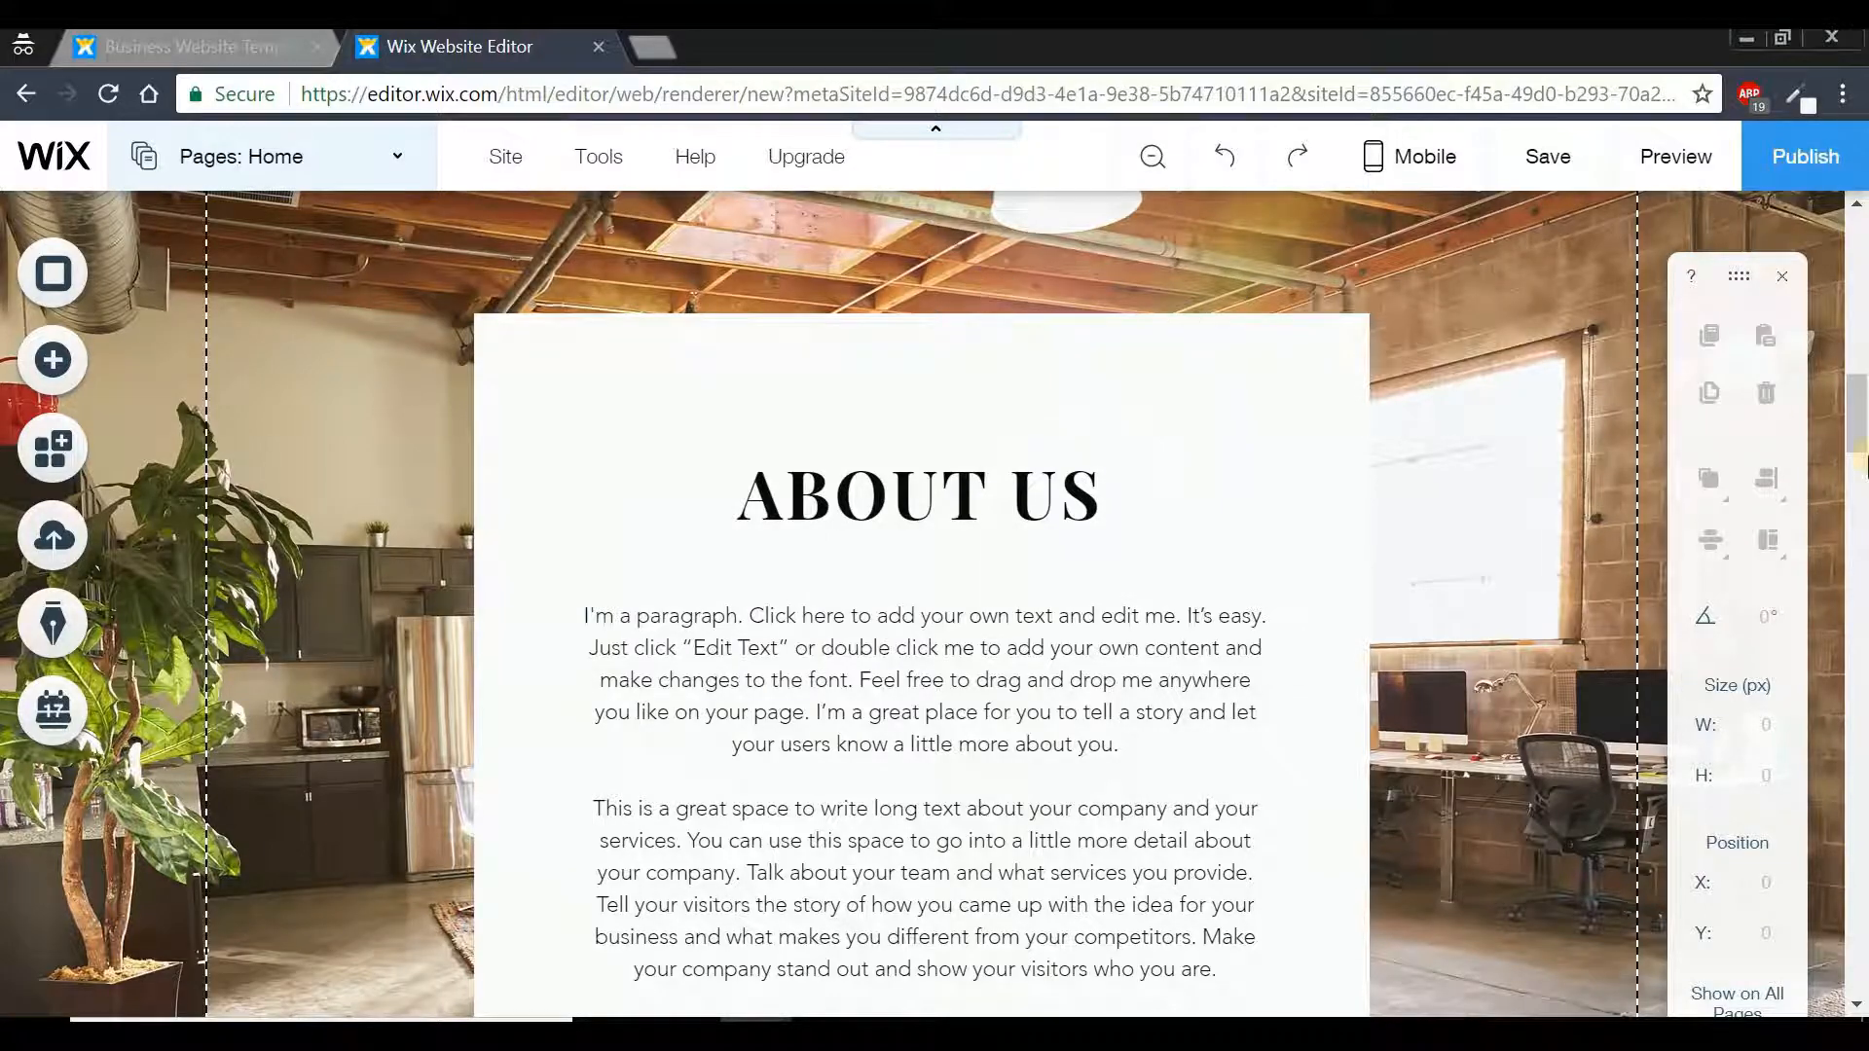
# - Change the background of the home page's top Co-Working strip to the solid teal site color
pyautogui.scroll(-10, 1469, 395)
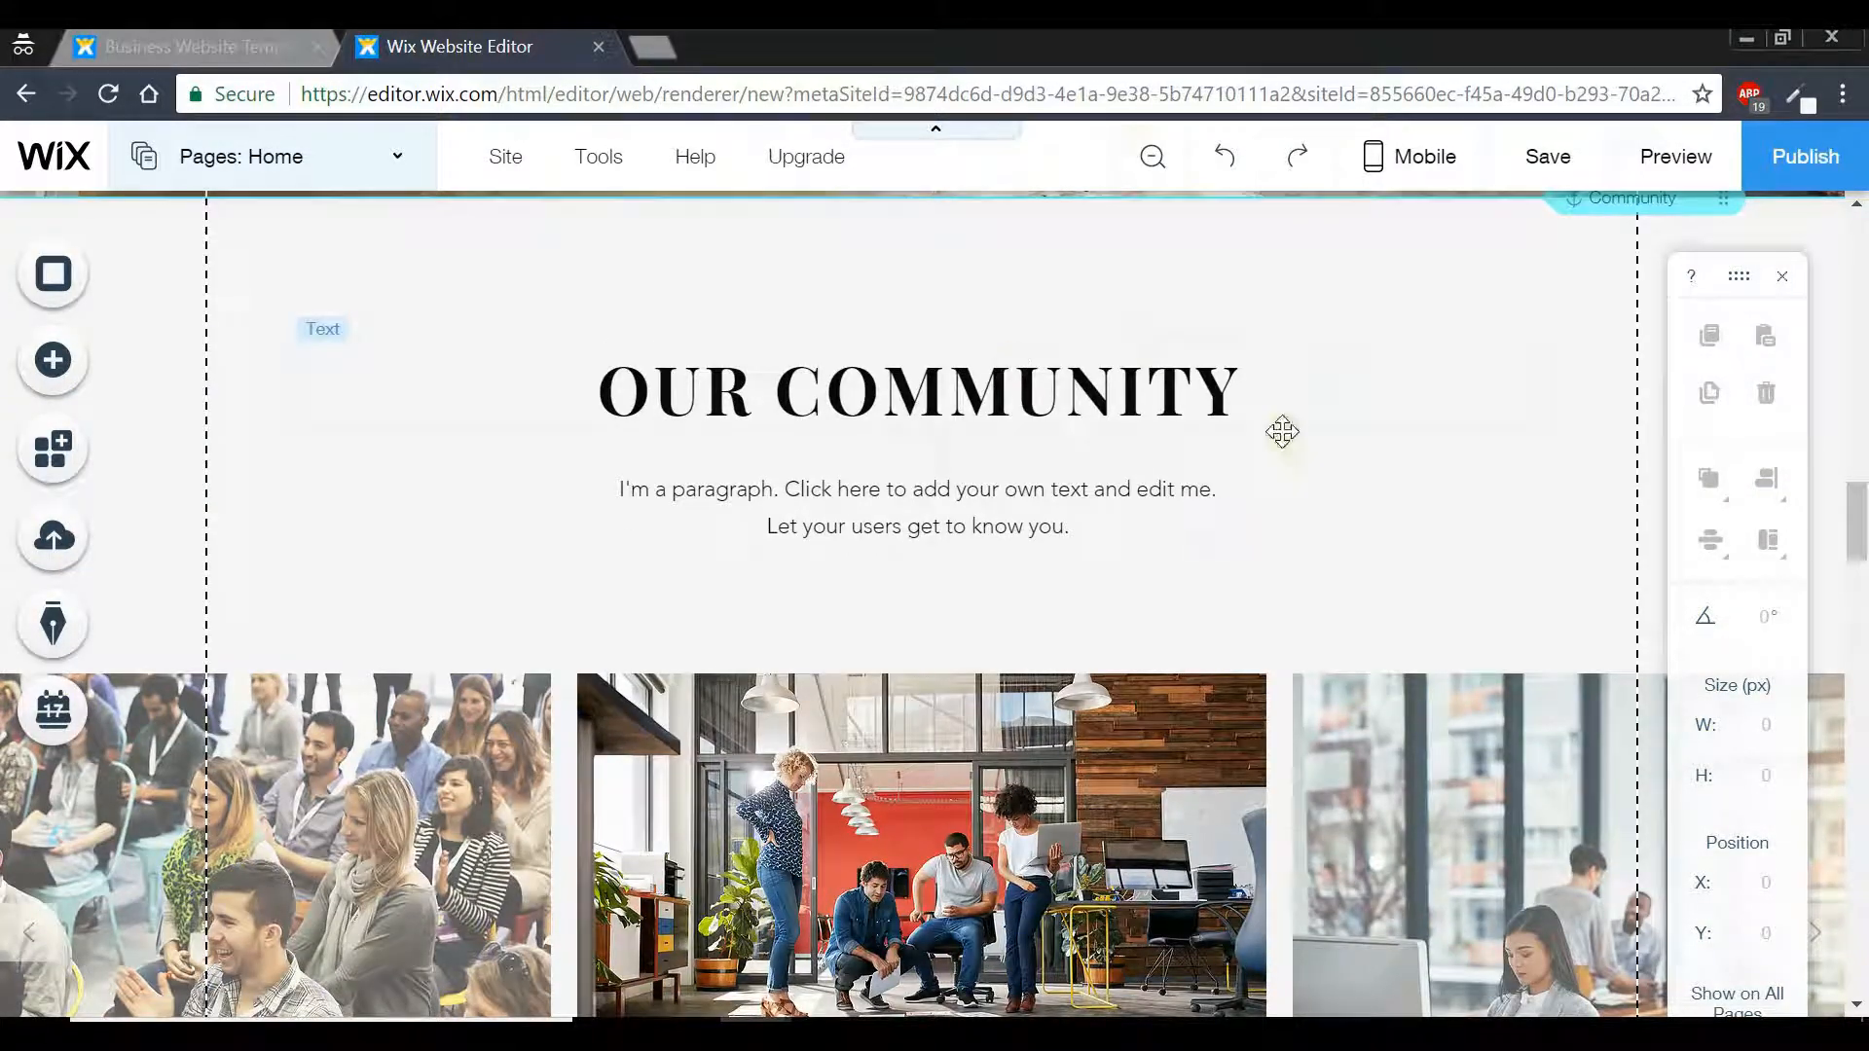
pyautogui.moveTo(1861, 531); pyautogui.dragTo(1857, 927)
pyautogui.click(1846, 722)
pyautogui.moveTo(1846, 722); pyautogui.dragTo(1859, 237)
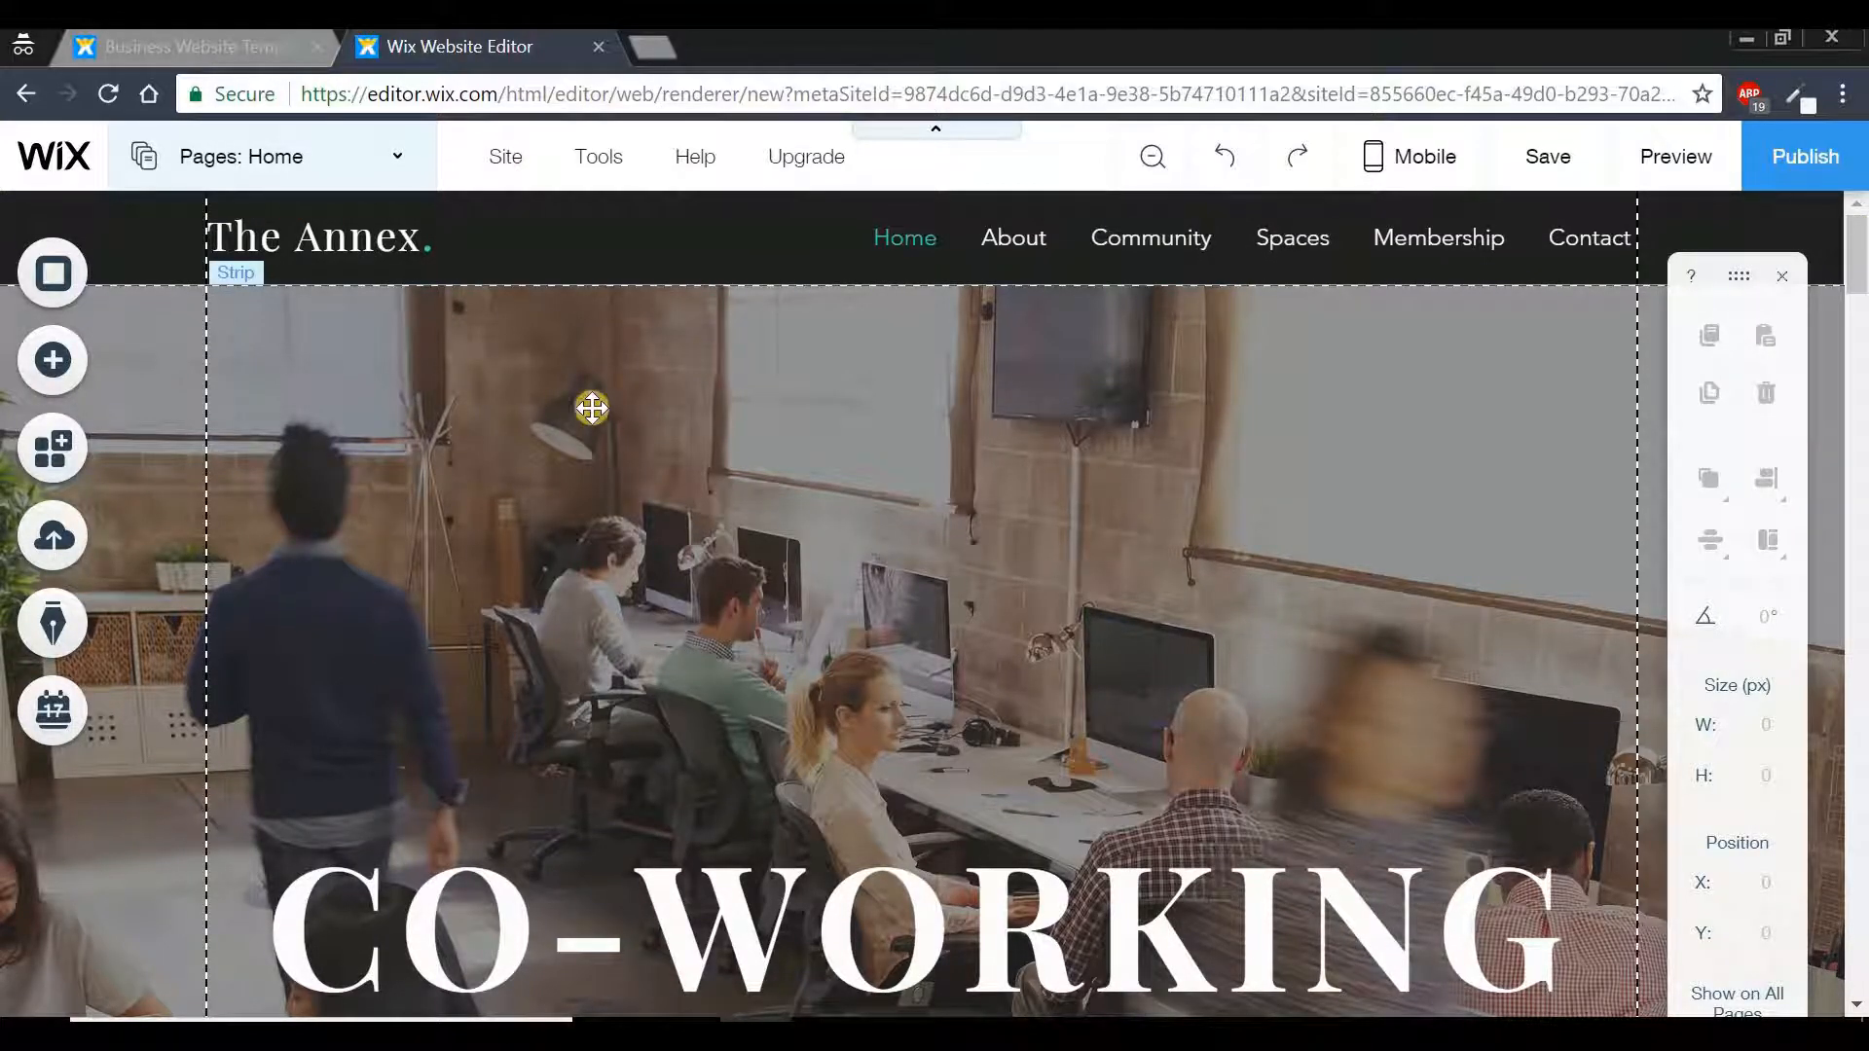
pyautogui.click(1066, 465)
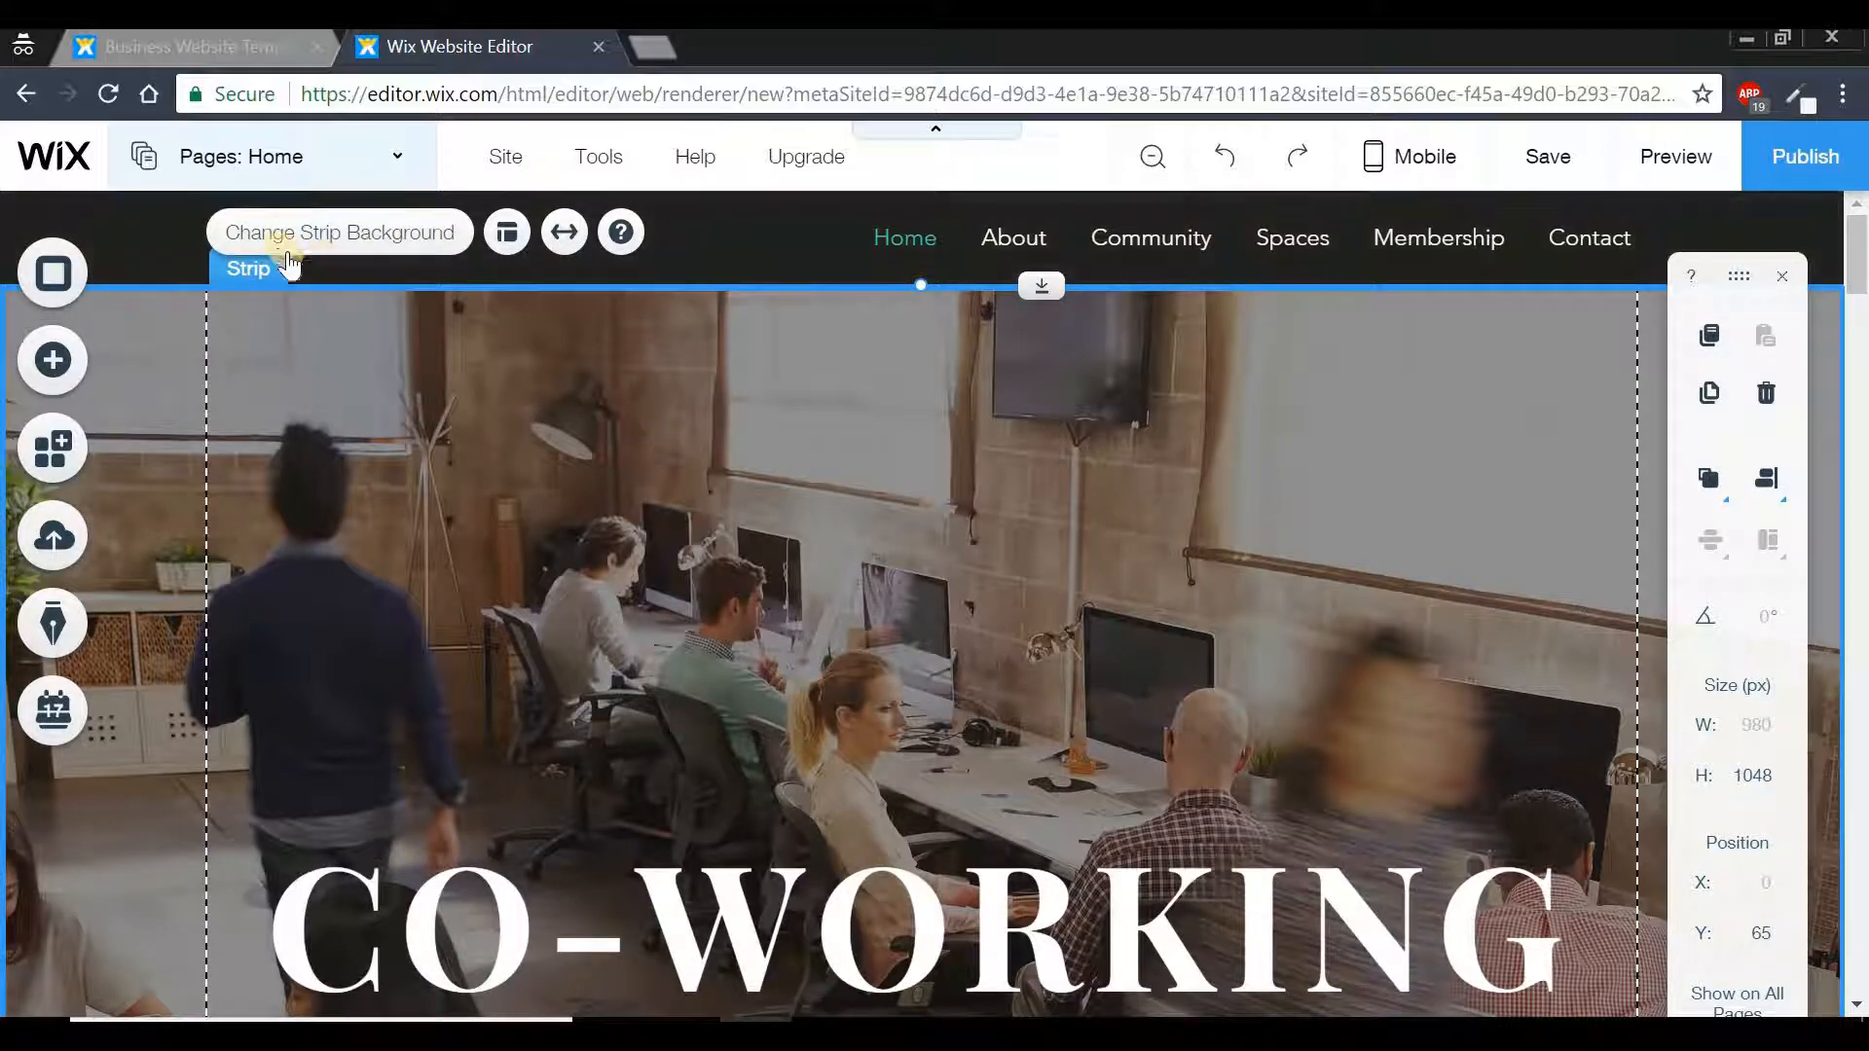
pyautogui.click(370, 241)
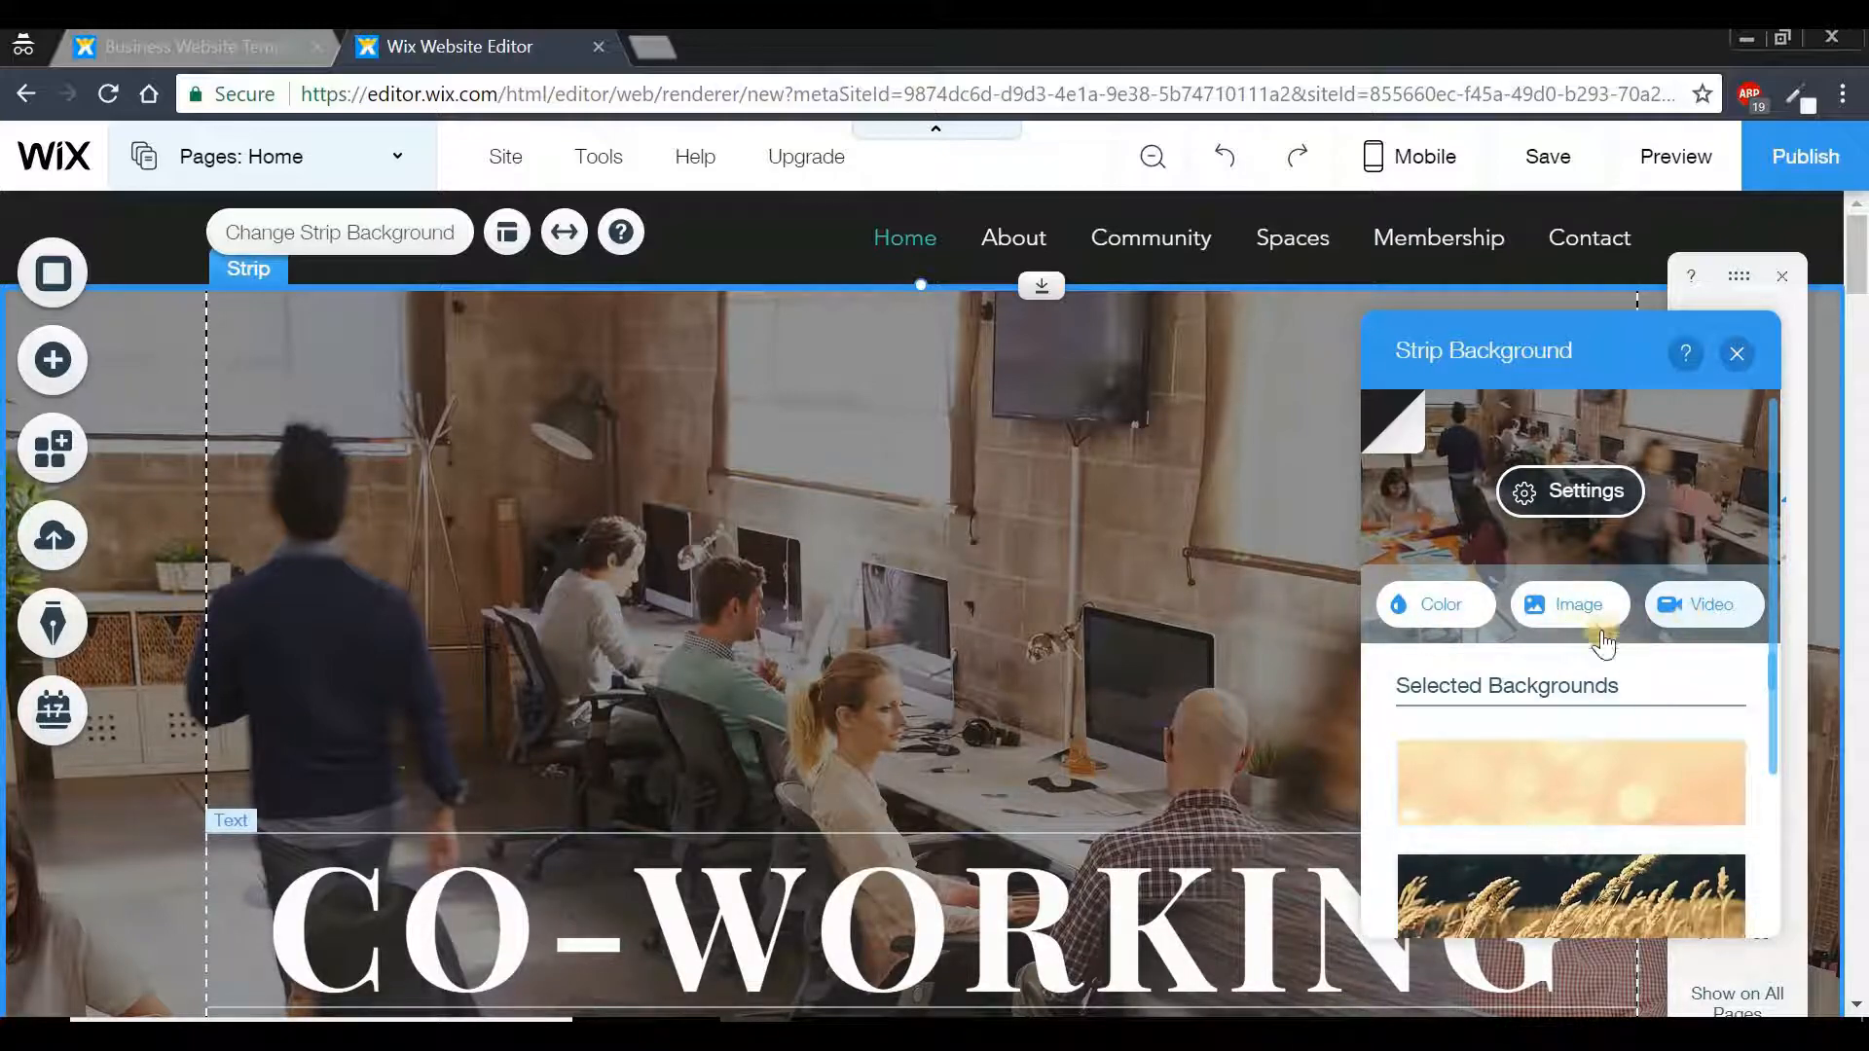
pyautogui.click(1439, 623)
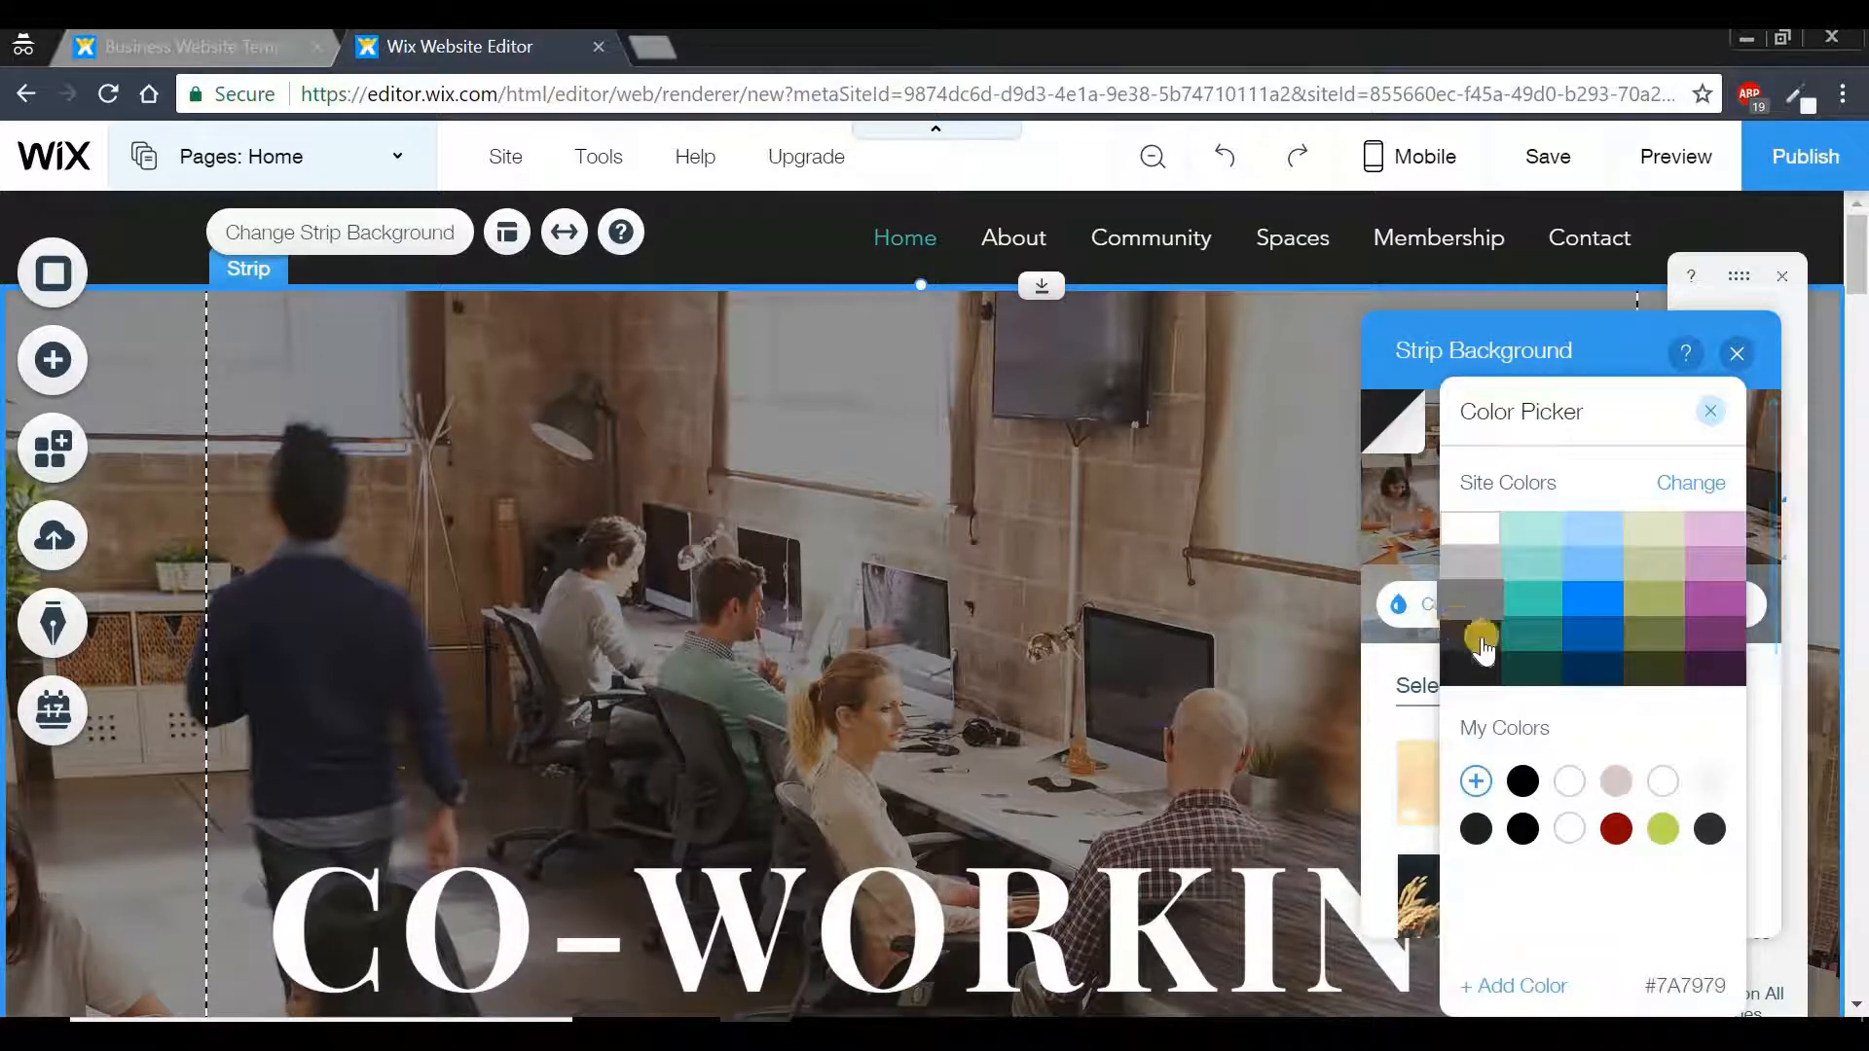
pyautogui.click(1539, 603)
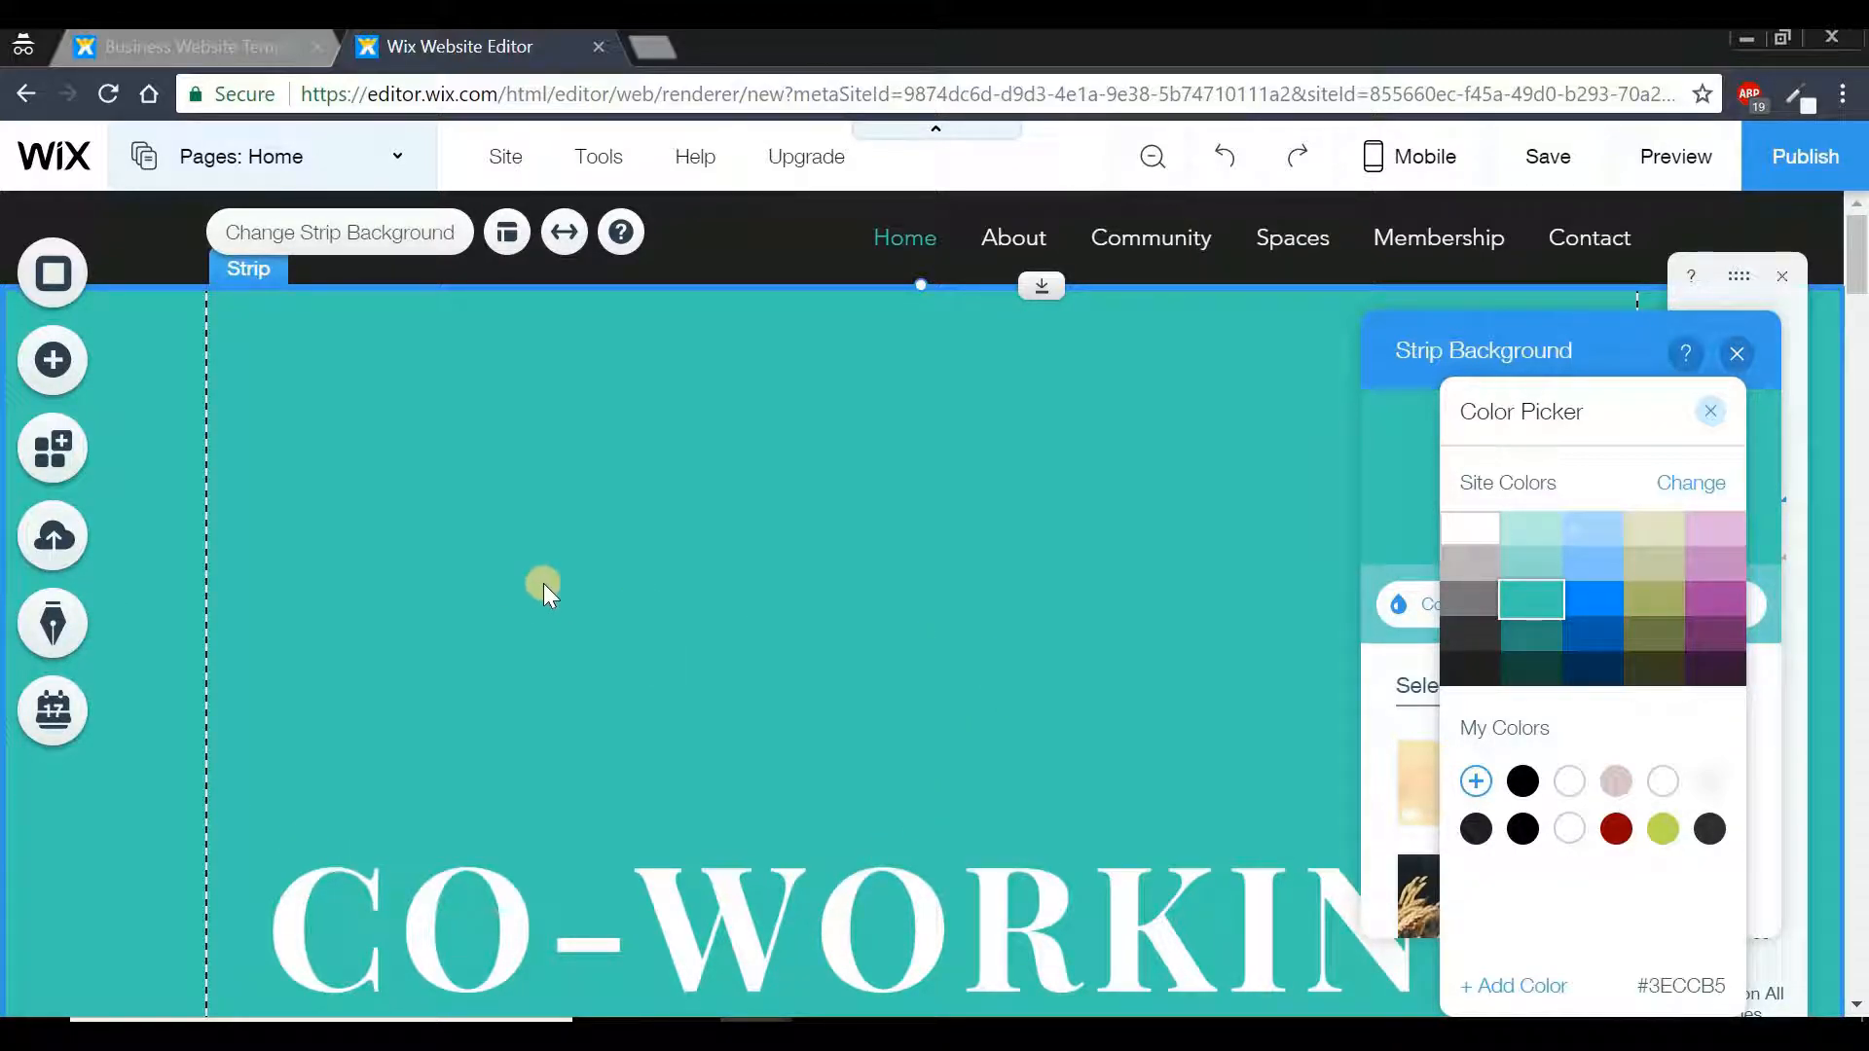
pyautogui.click(1701, 416)
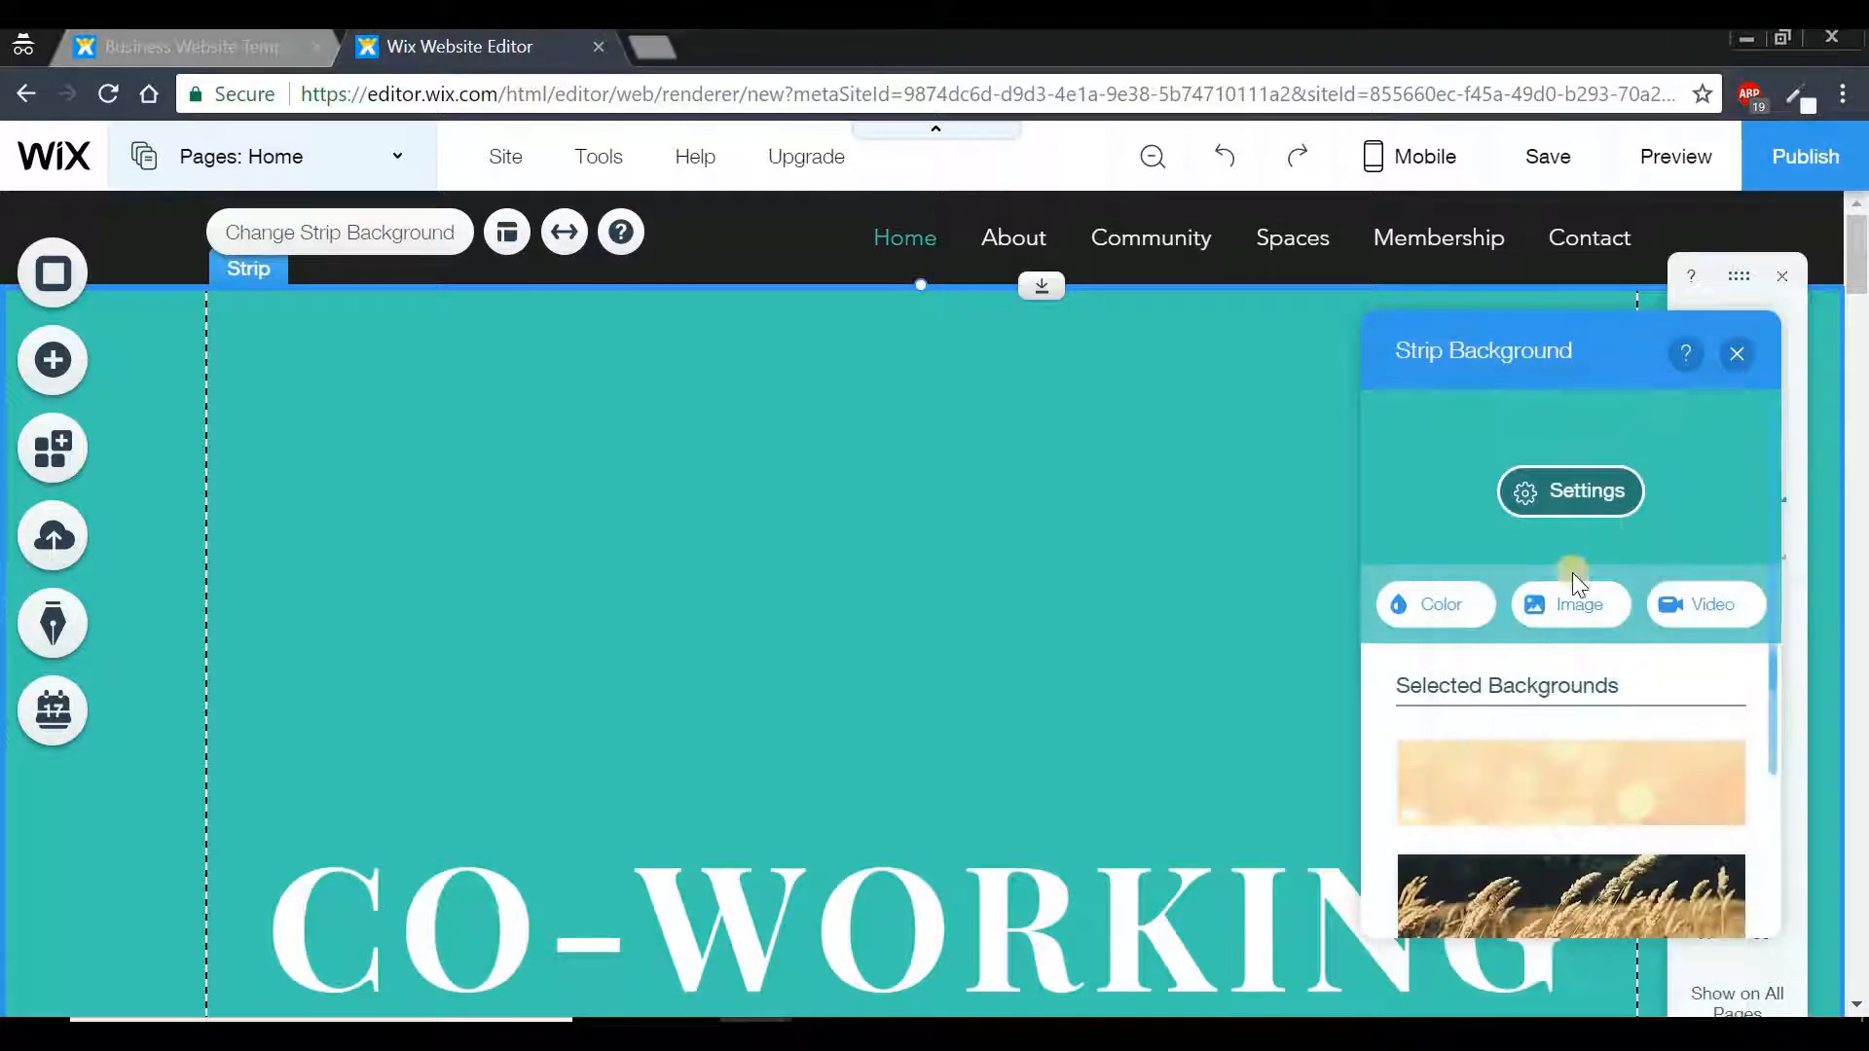
# - Replace the top strip's background with the Tea Set picture from the free Wix images
pyautogui.click(1551, 617)
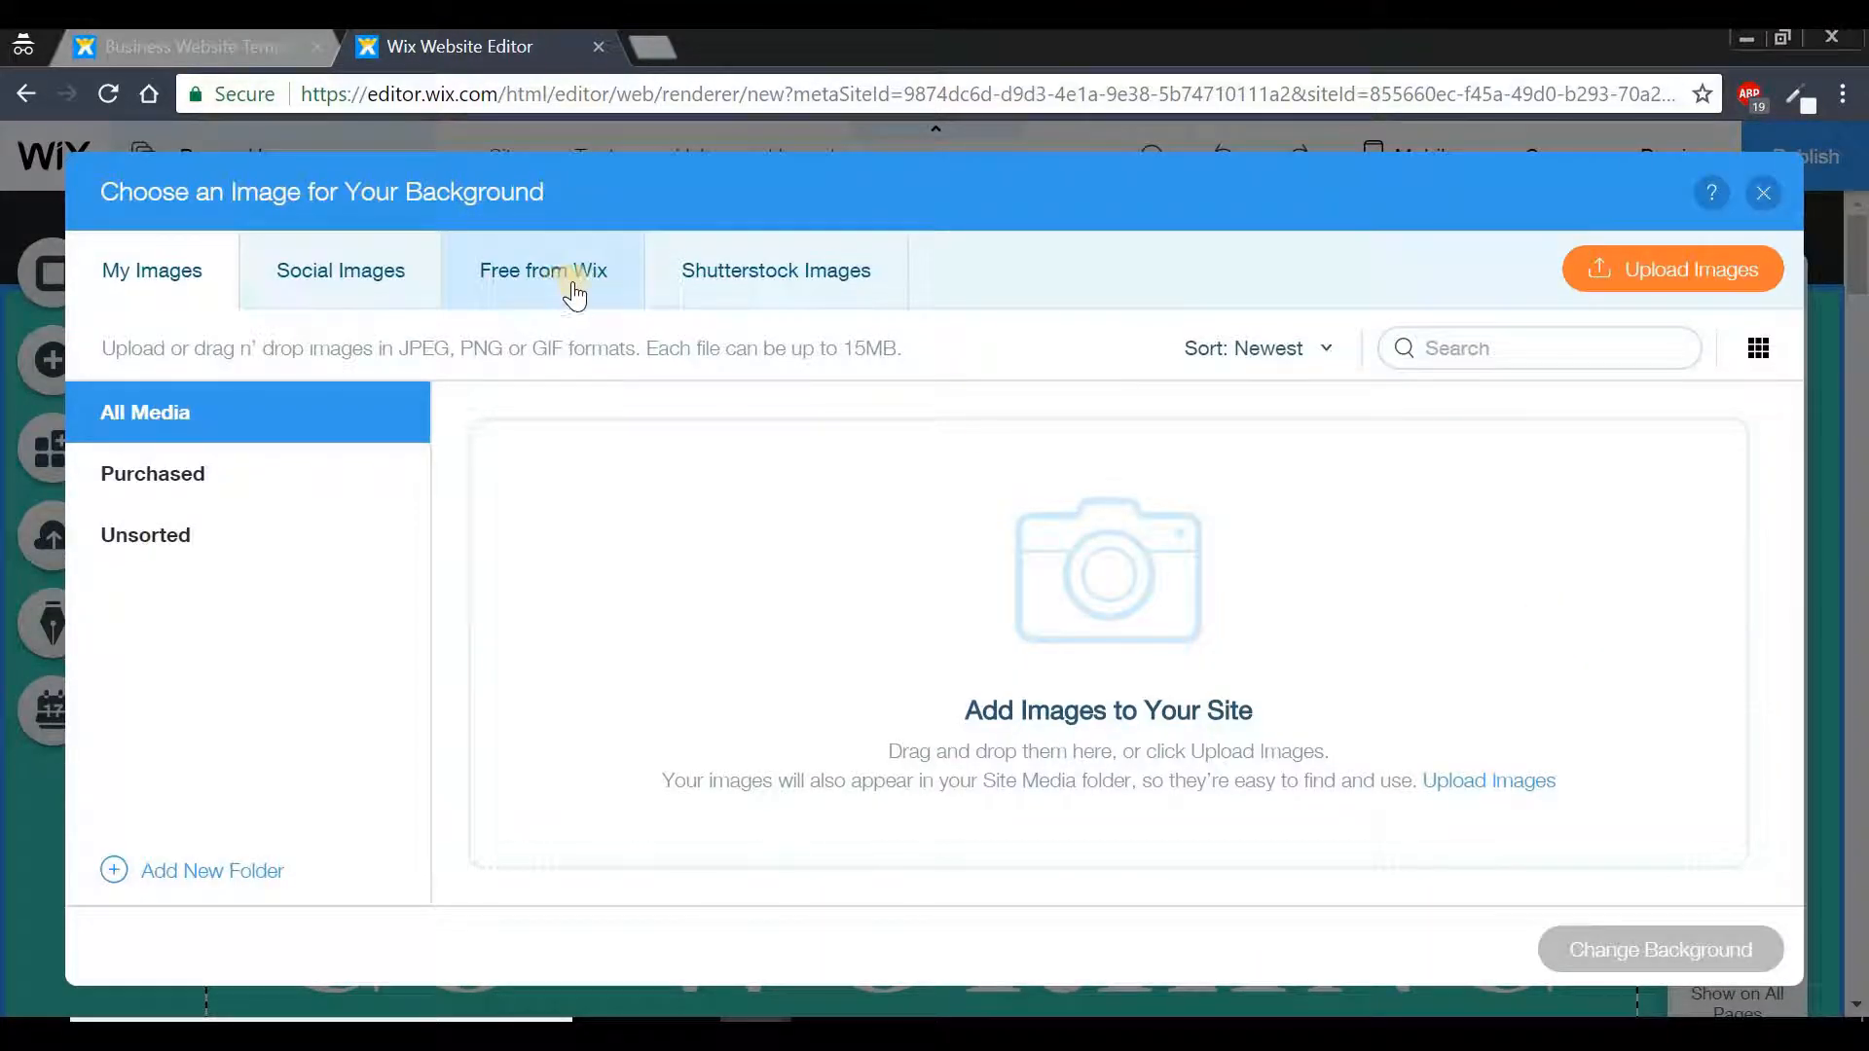
pyautogui.click(555, 282)
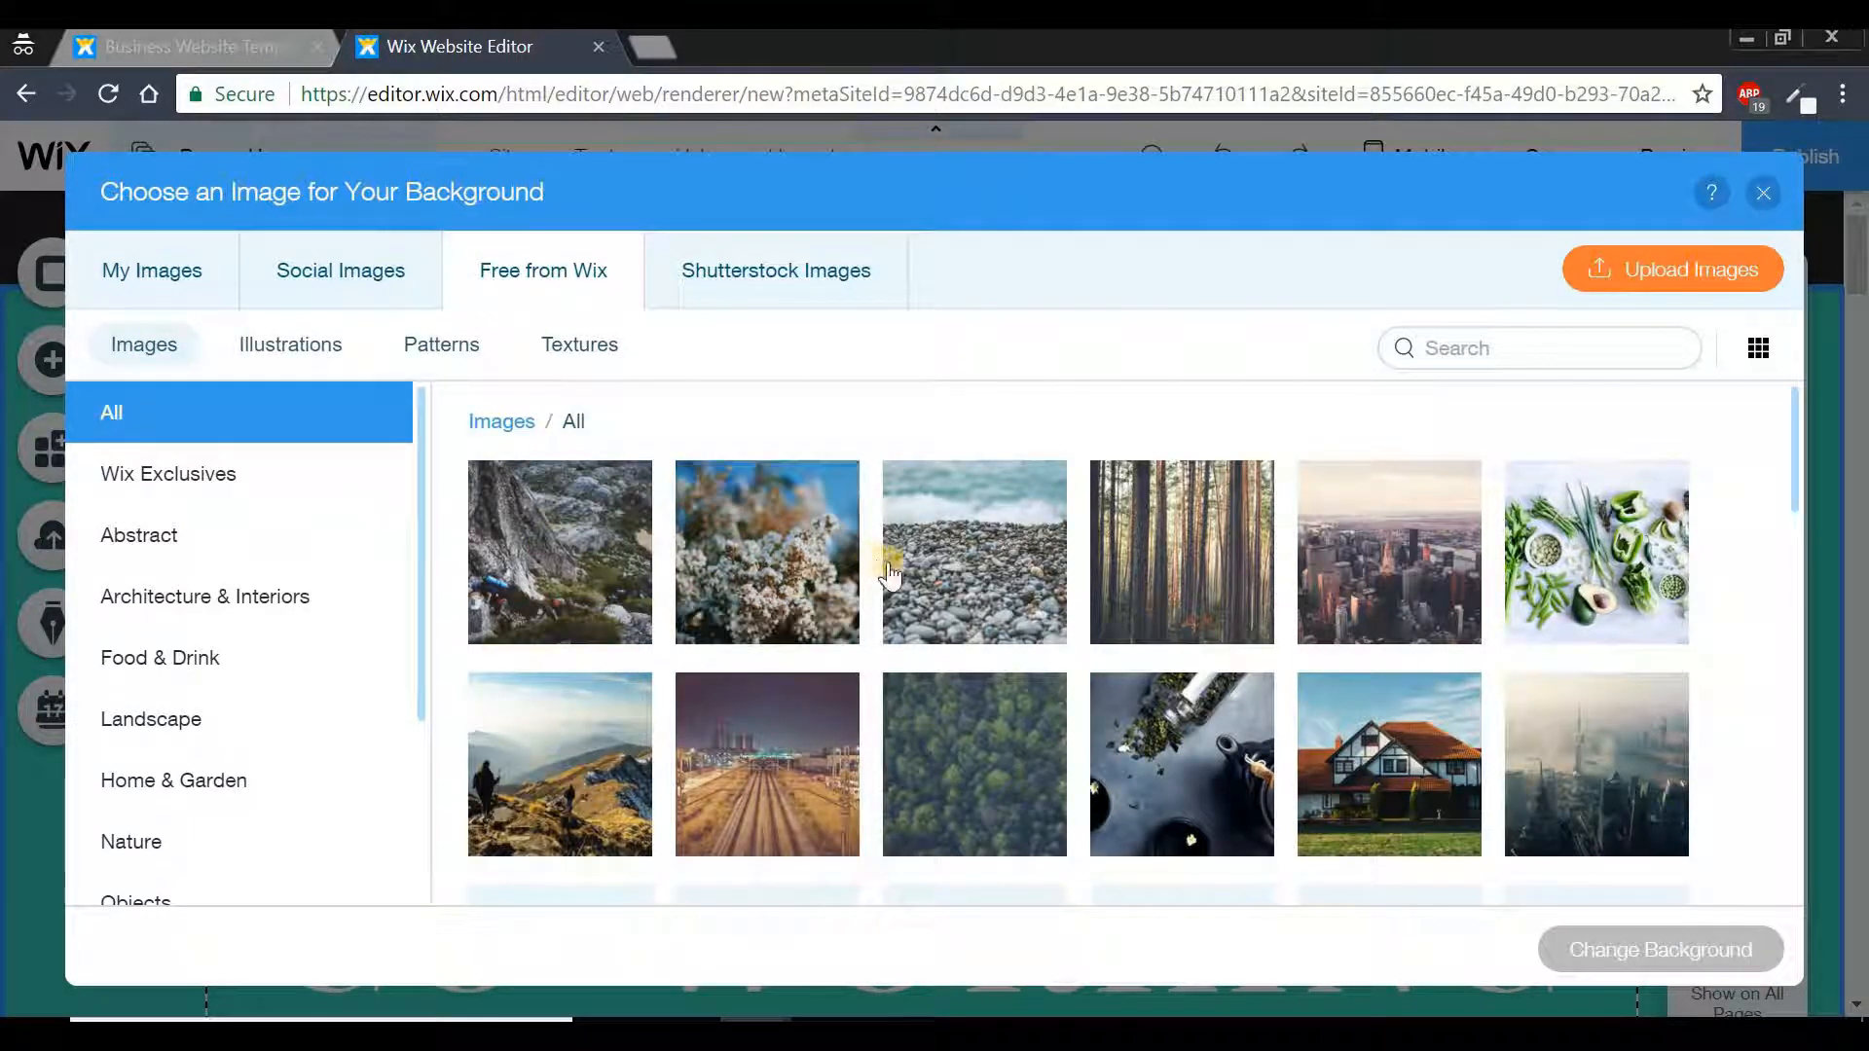
pyautogui.click(1182, 769)
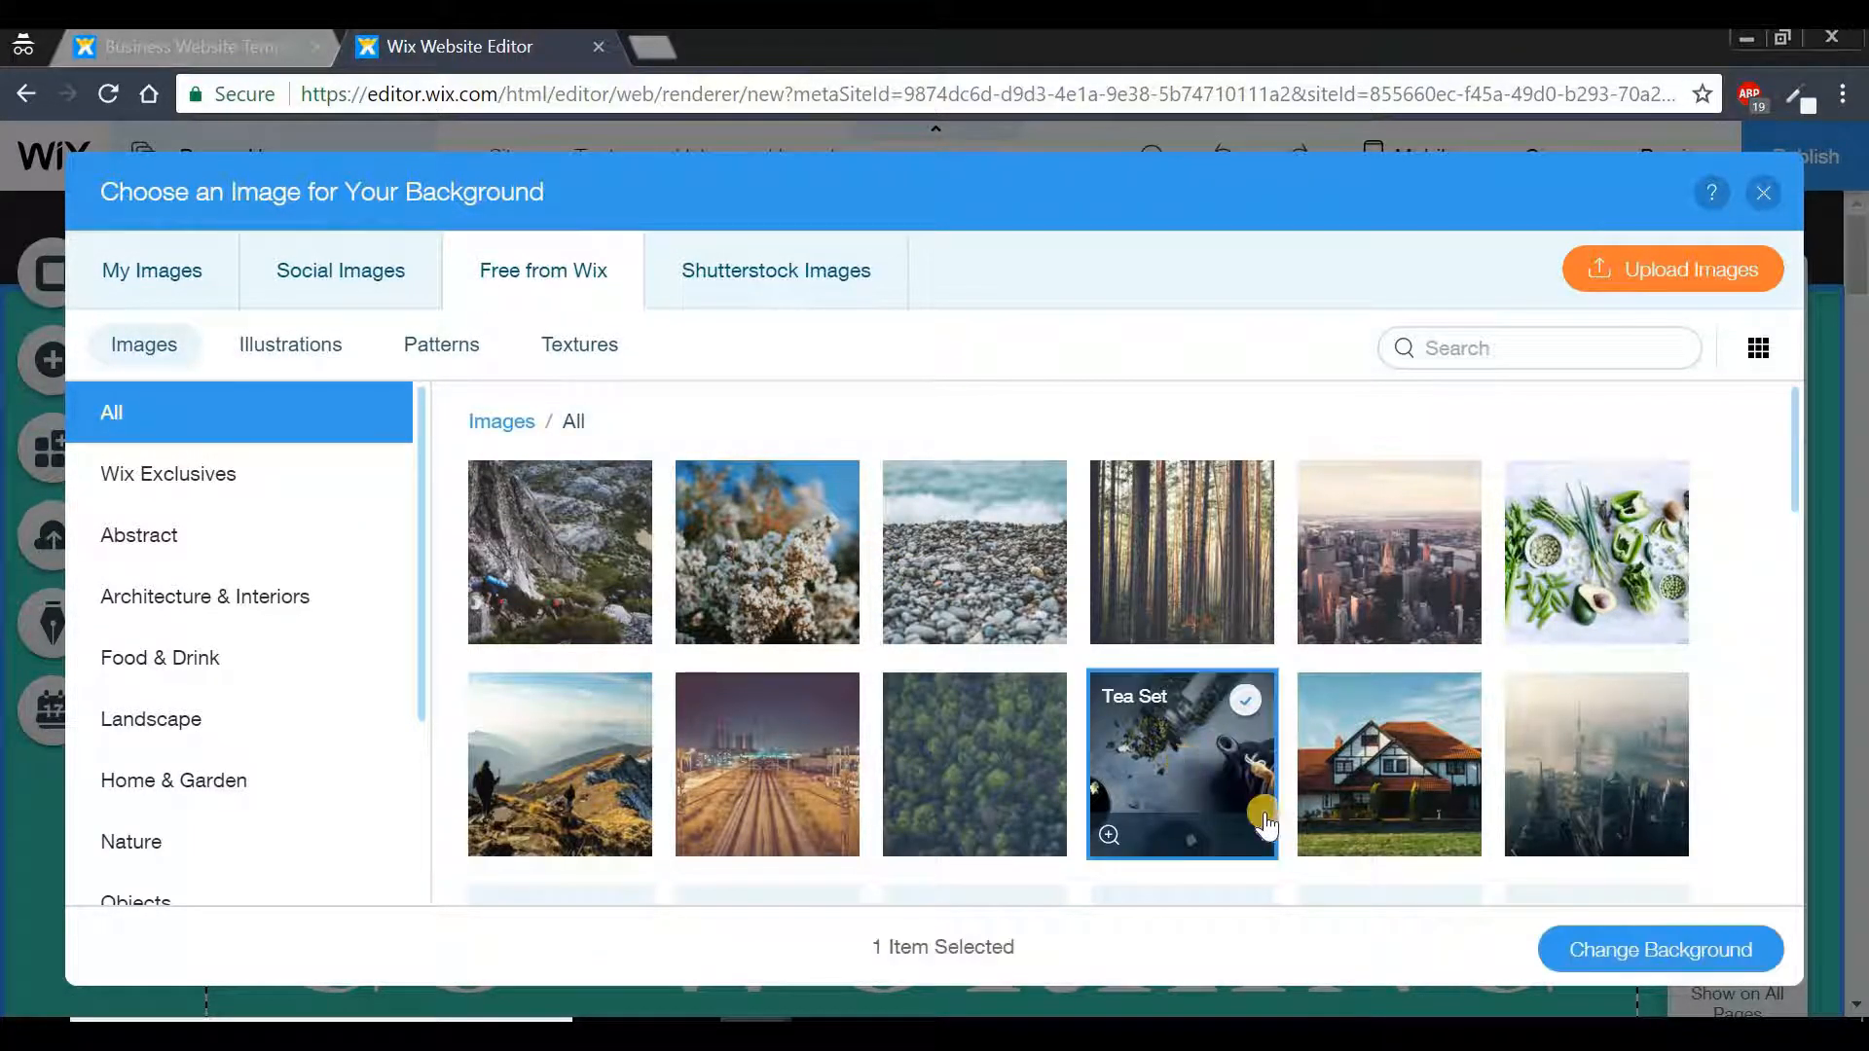
pyautogui.click(1619, 966)
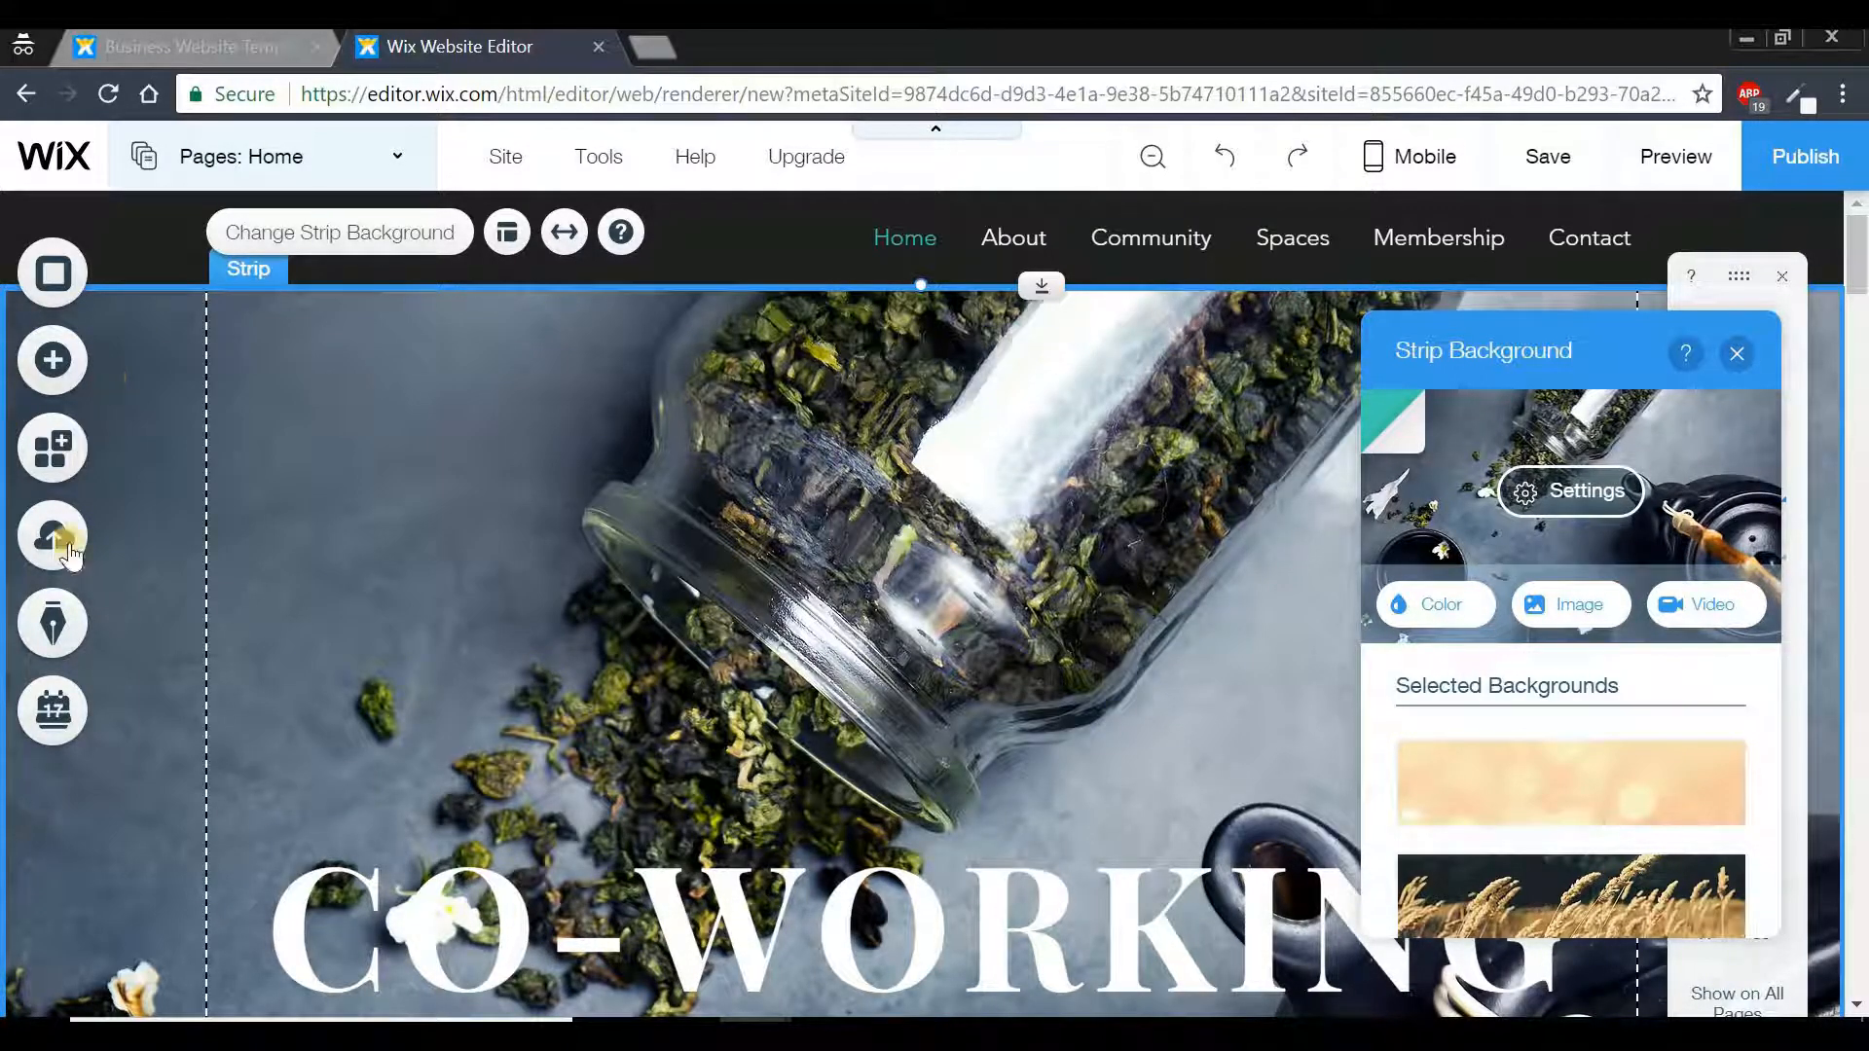
# - Undo the image and color changes to the top strip's background
pyautogui.click(1227, 158)
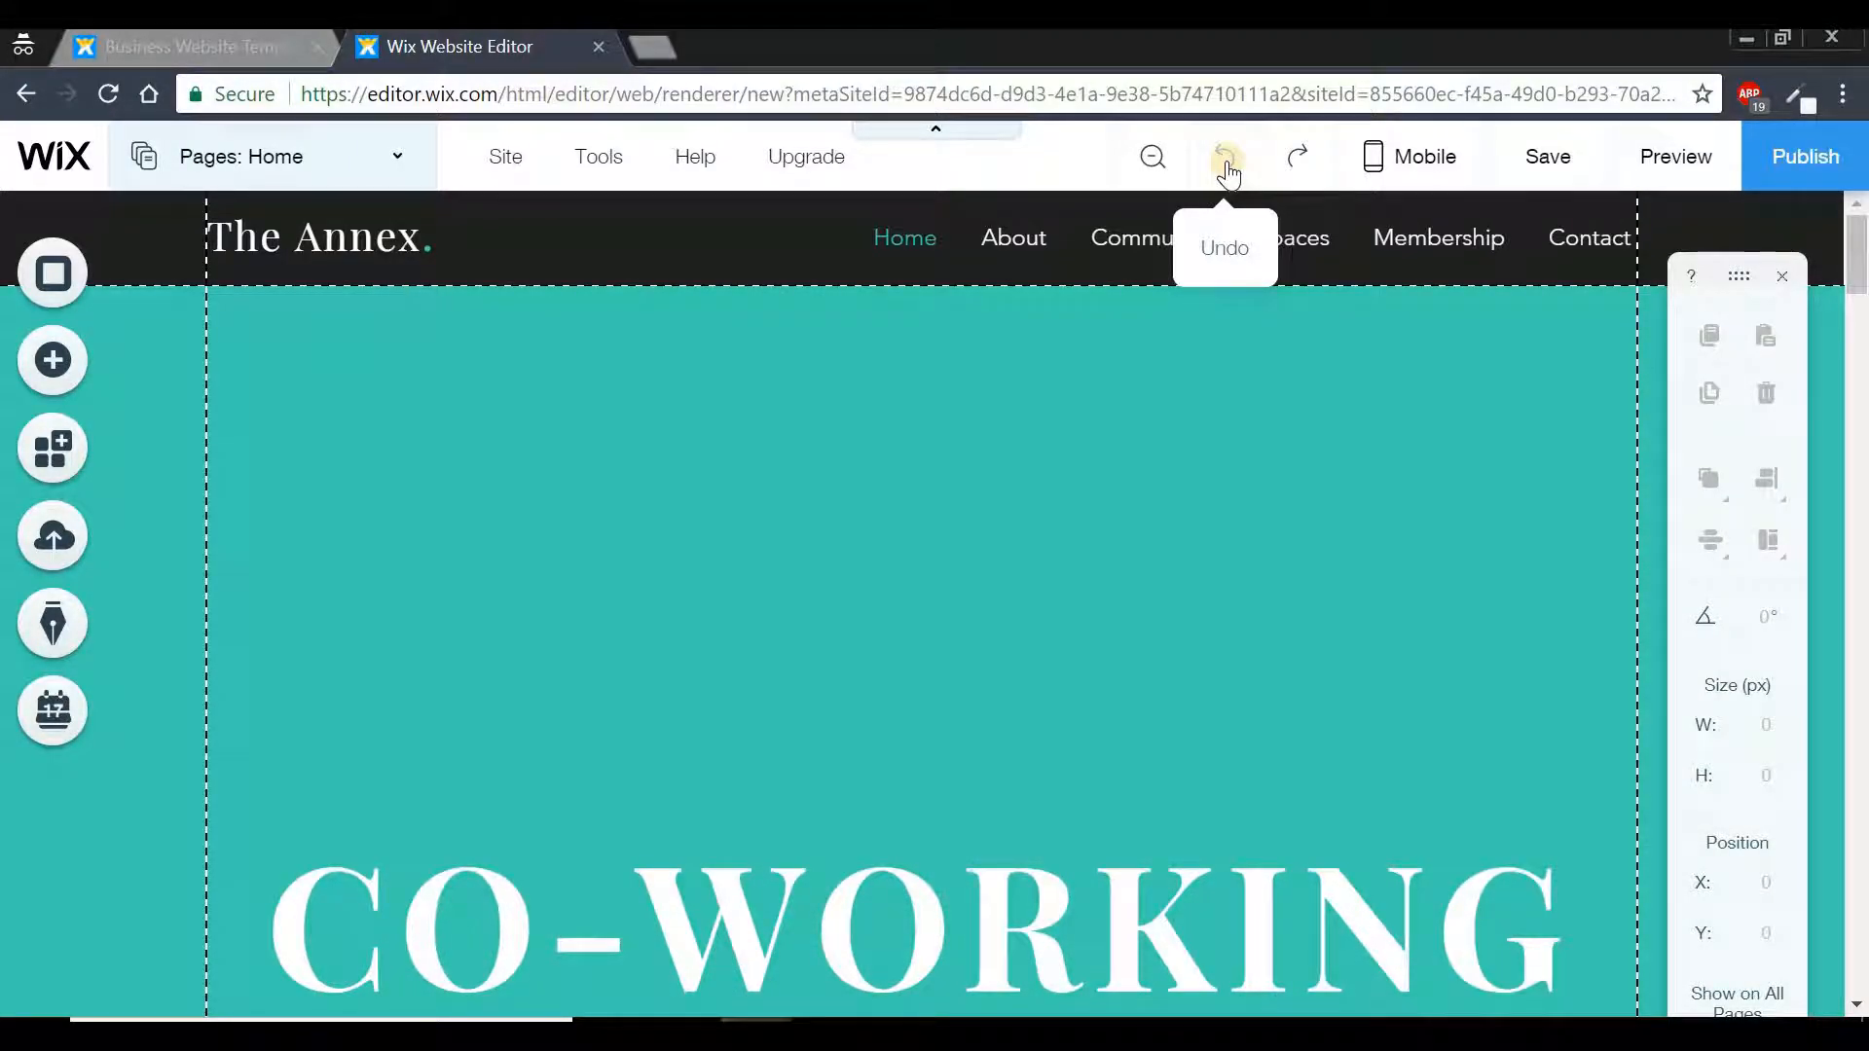
pyautogui.click(1226, 172)
pyautogui.doubleClick(1305, 530)
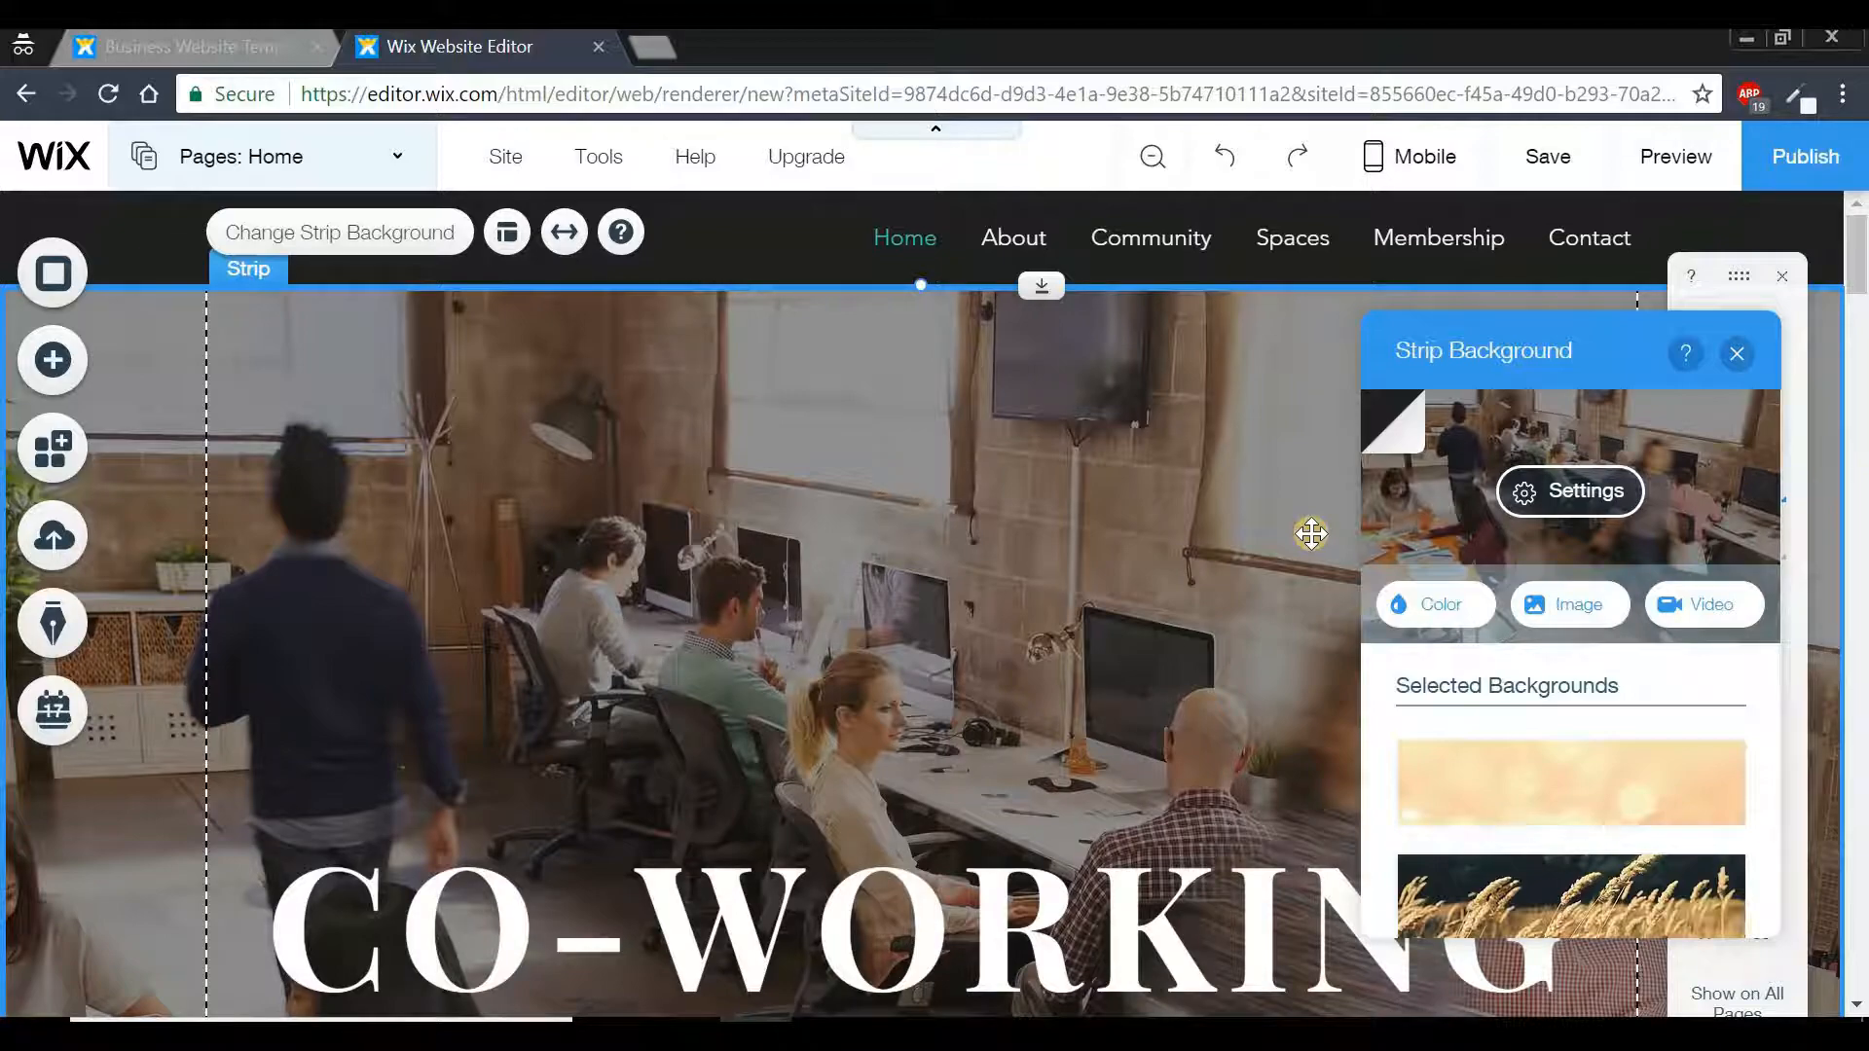
pyautogui.click(1737, 352)
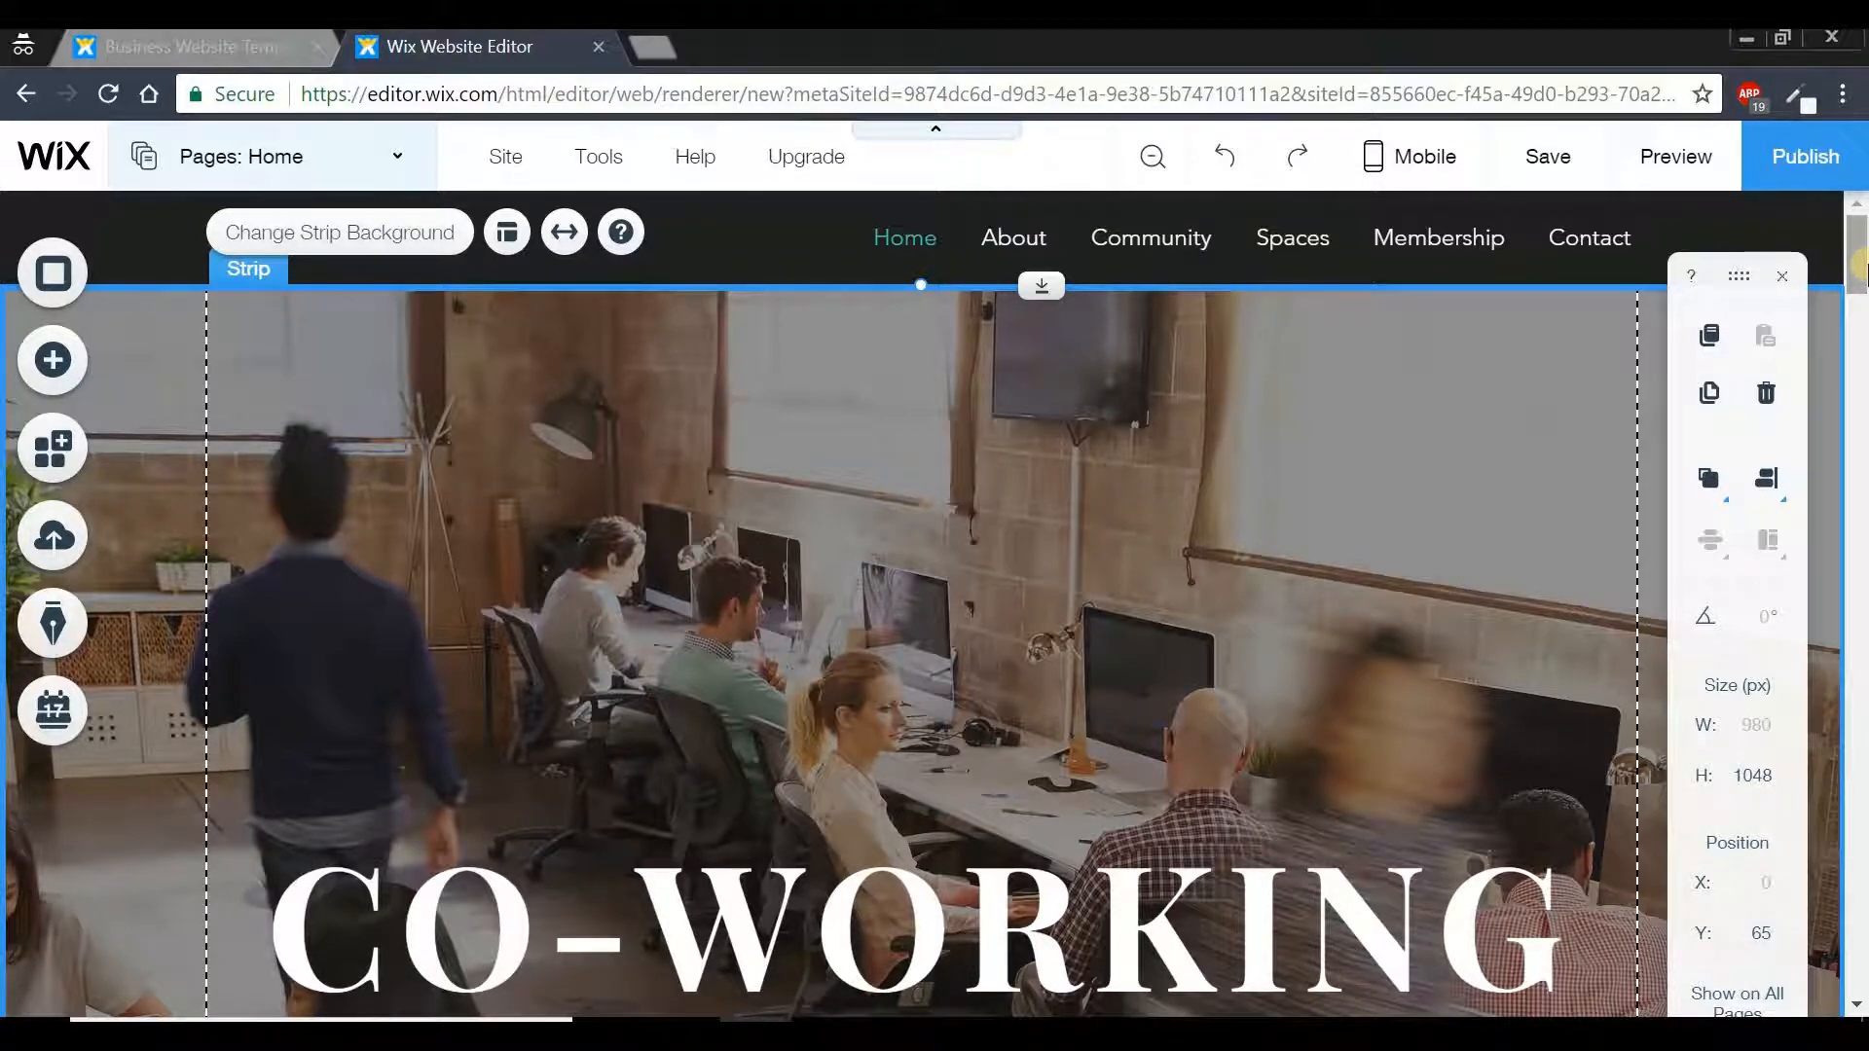
# - Shorten the Co-Working strip from its lower edge to a height of 976 px
pyautogui.moveTo(1861, 263); pyautogui.dragTo(1861, 306)
pyautogui.moveTo(1861, 307); pyautogui.dragTo(1861, 375)
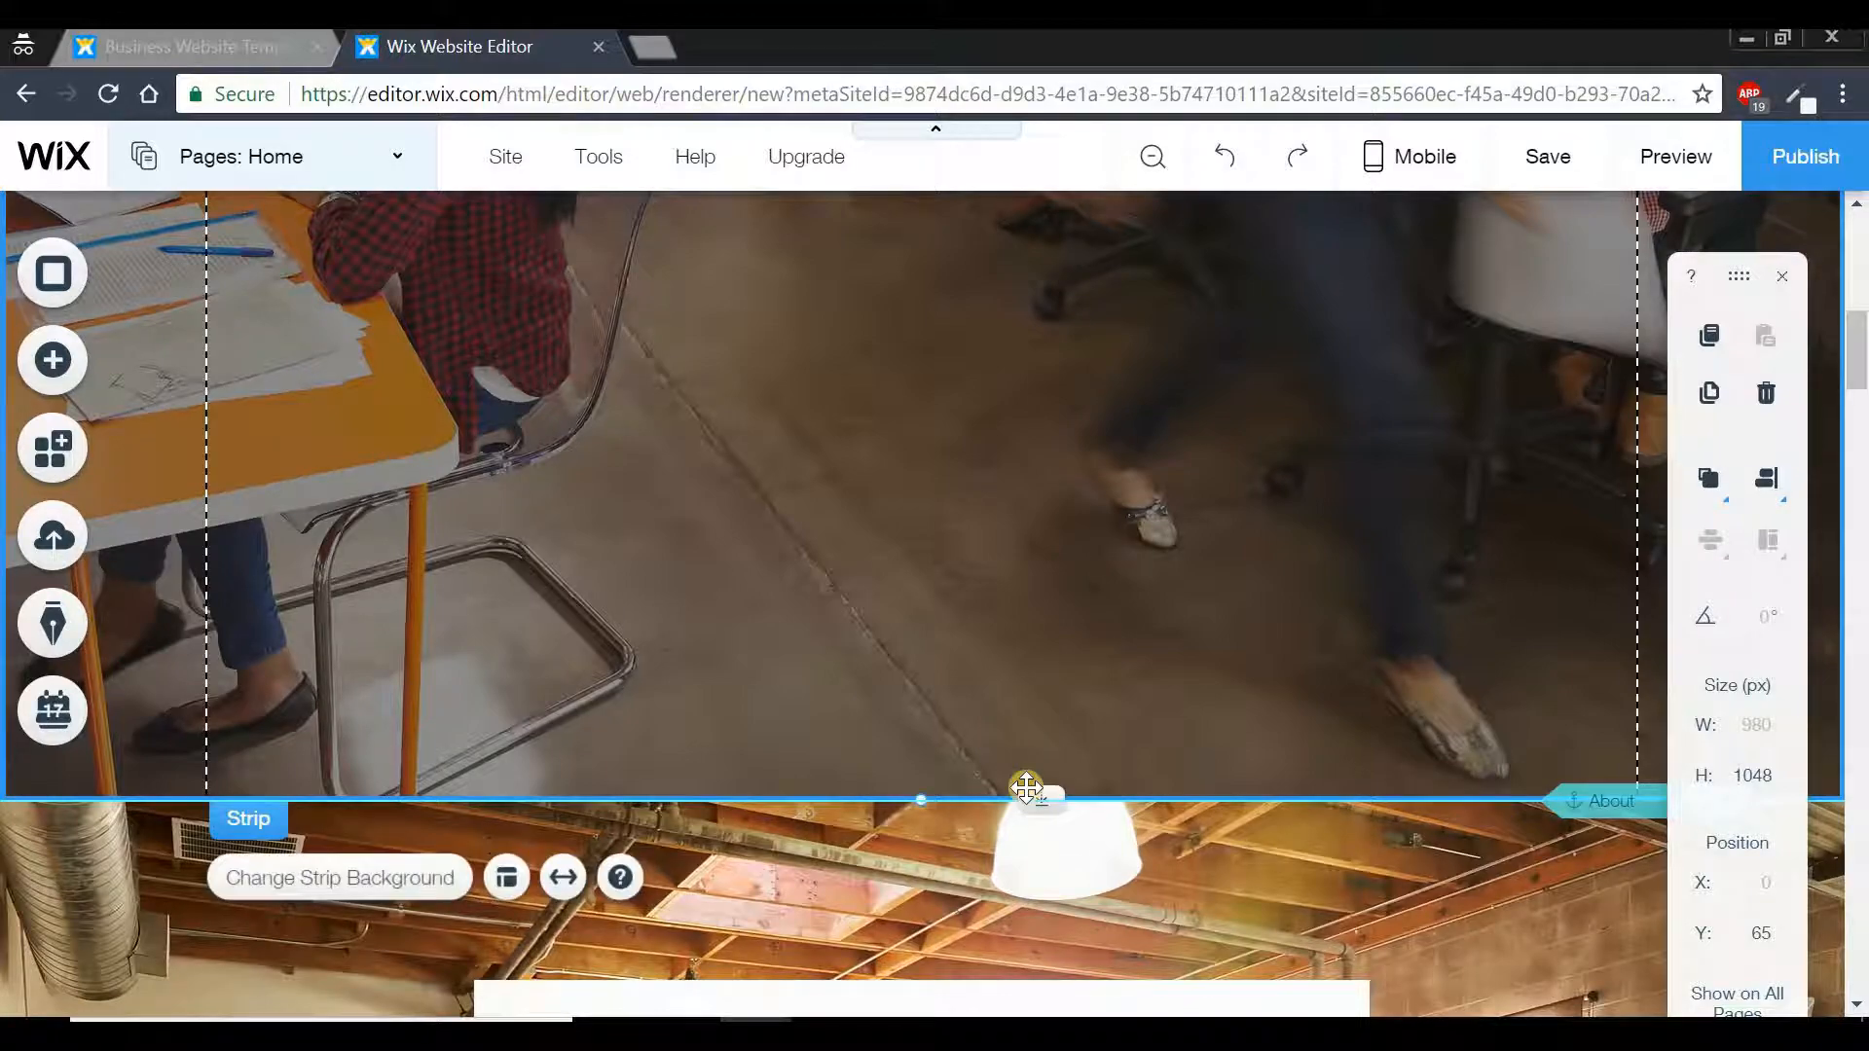
pyautogui.moveTo(1047, 794); pyautogui.dragTo(1042, 697)
pyautogui.moveTo(1857, 350)
pyautogui.mouseDown()
pyautogui.moveTo(1861, 261)
pyautogui.moveTo(1859, 374)
pyautogui.mouseUp()
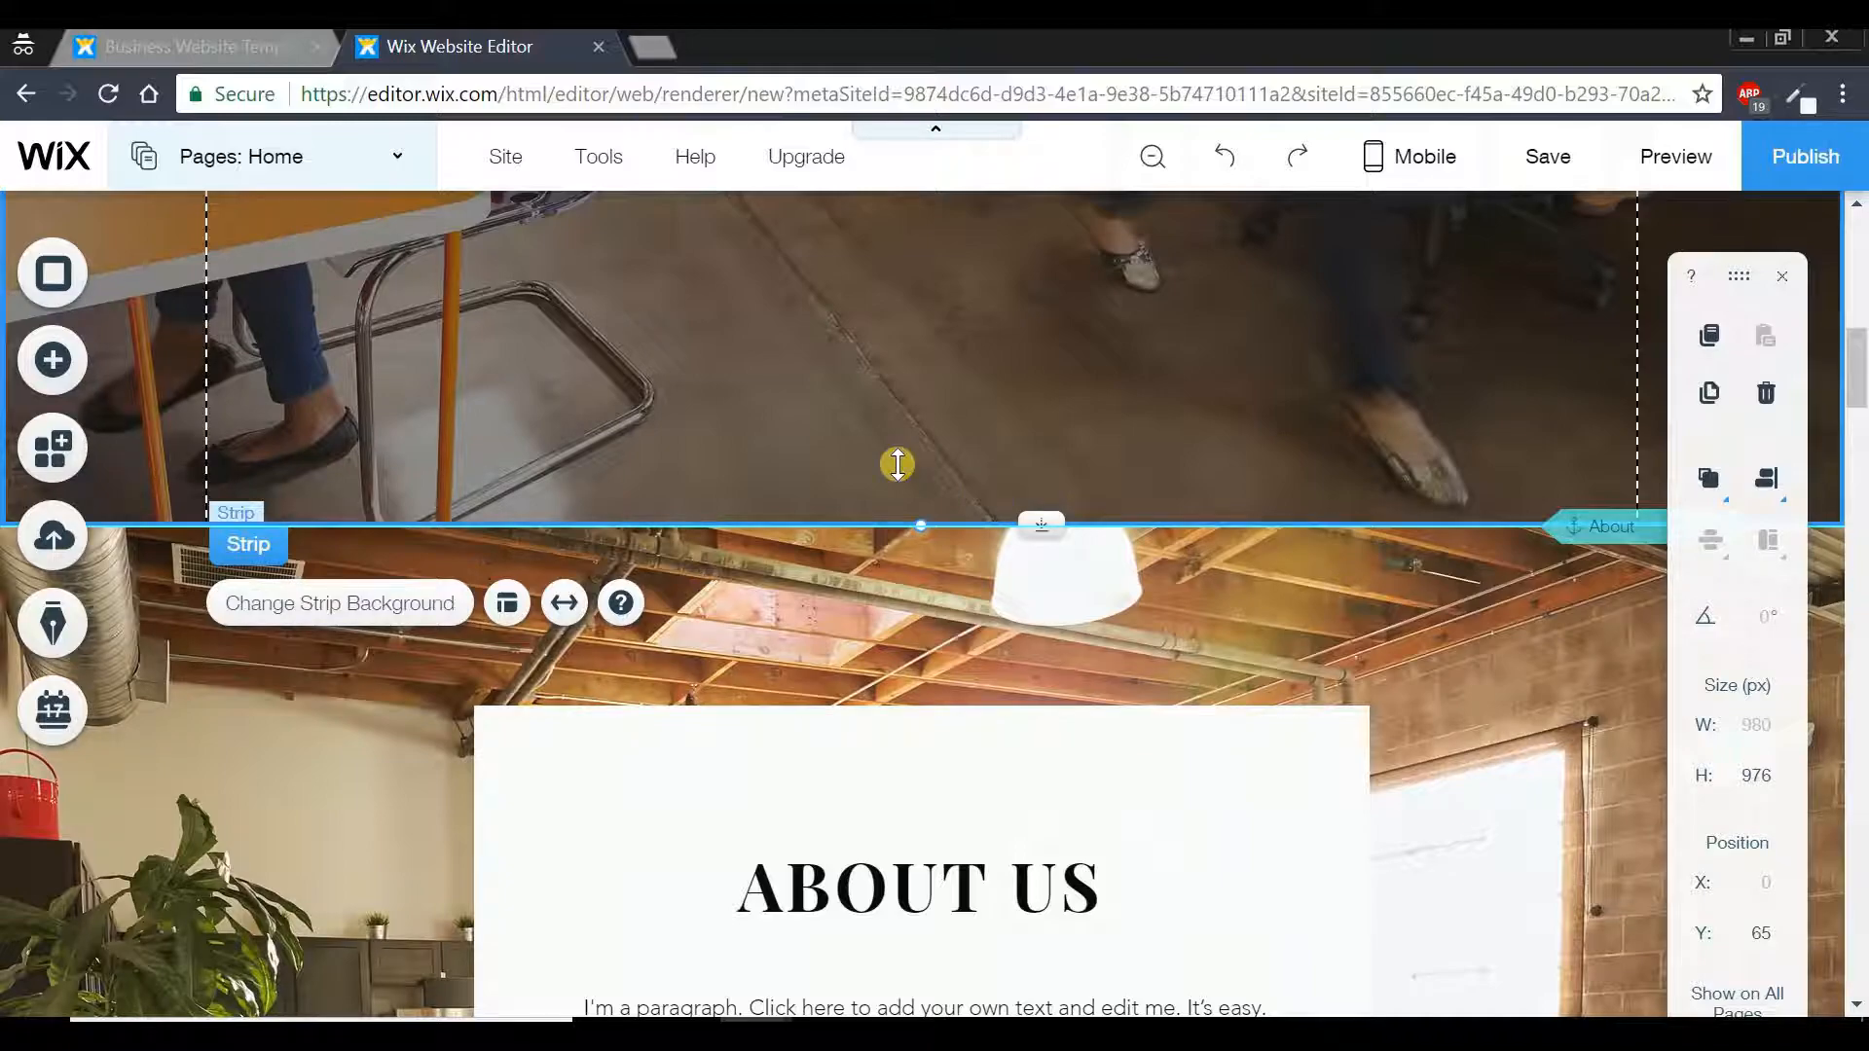
# - Add the Parallax (Flamingos) strip between the Co-Working strip and the About Us strip
pyautogui.click(60, 380)
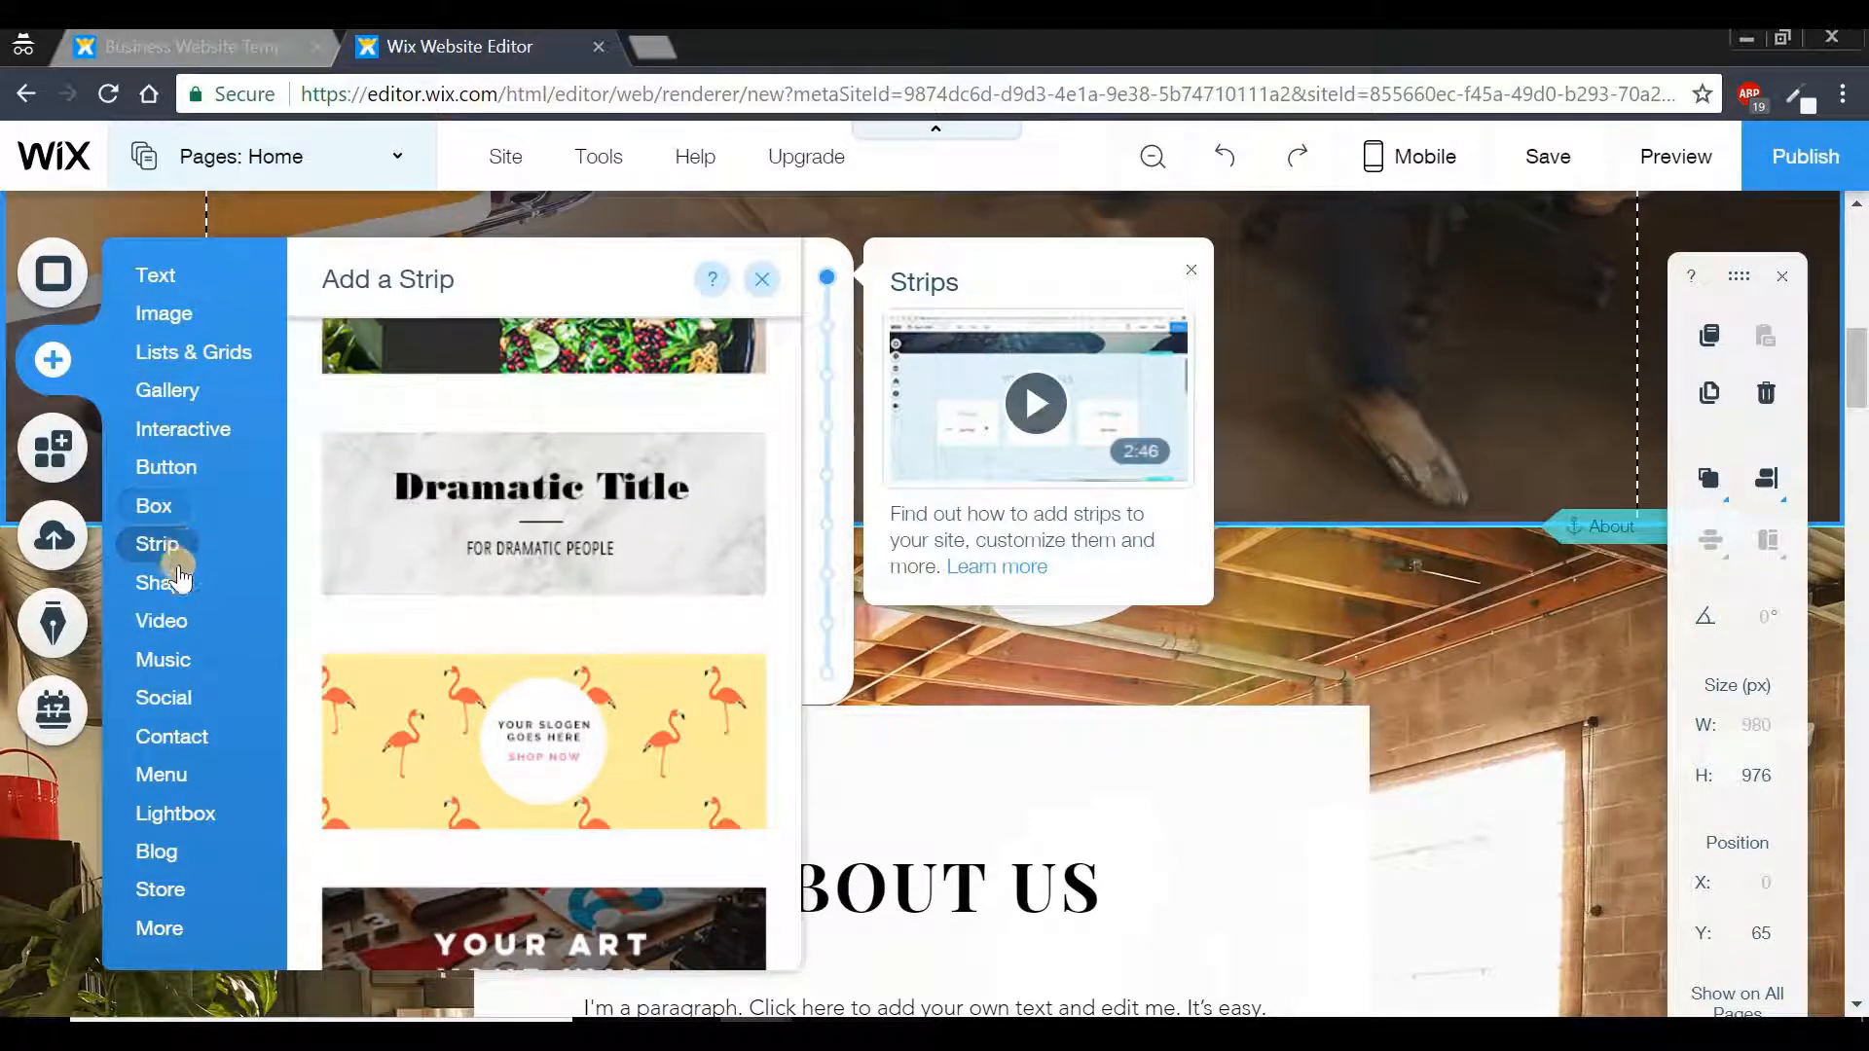
pyautogui.click(174, 549)
pyautogui.scroll(6, 421, 526)
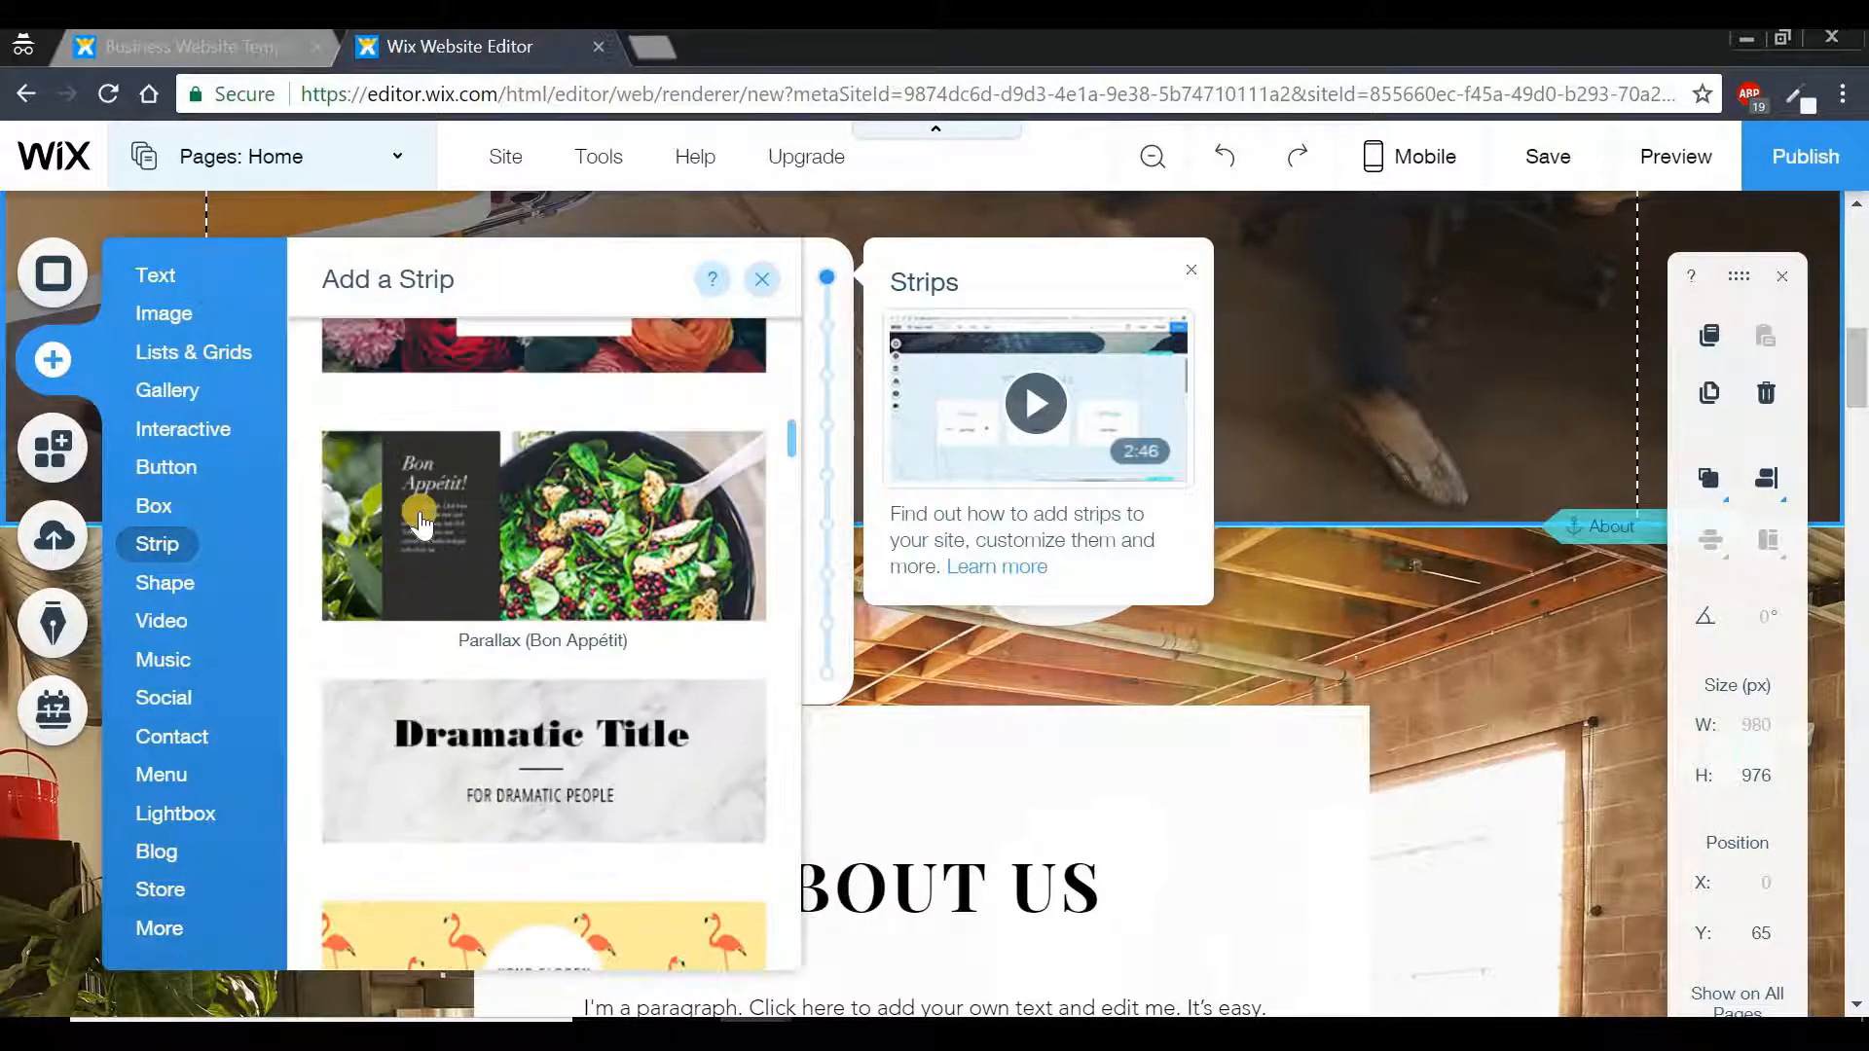
pyautogui.scroll(10, 422, 525)
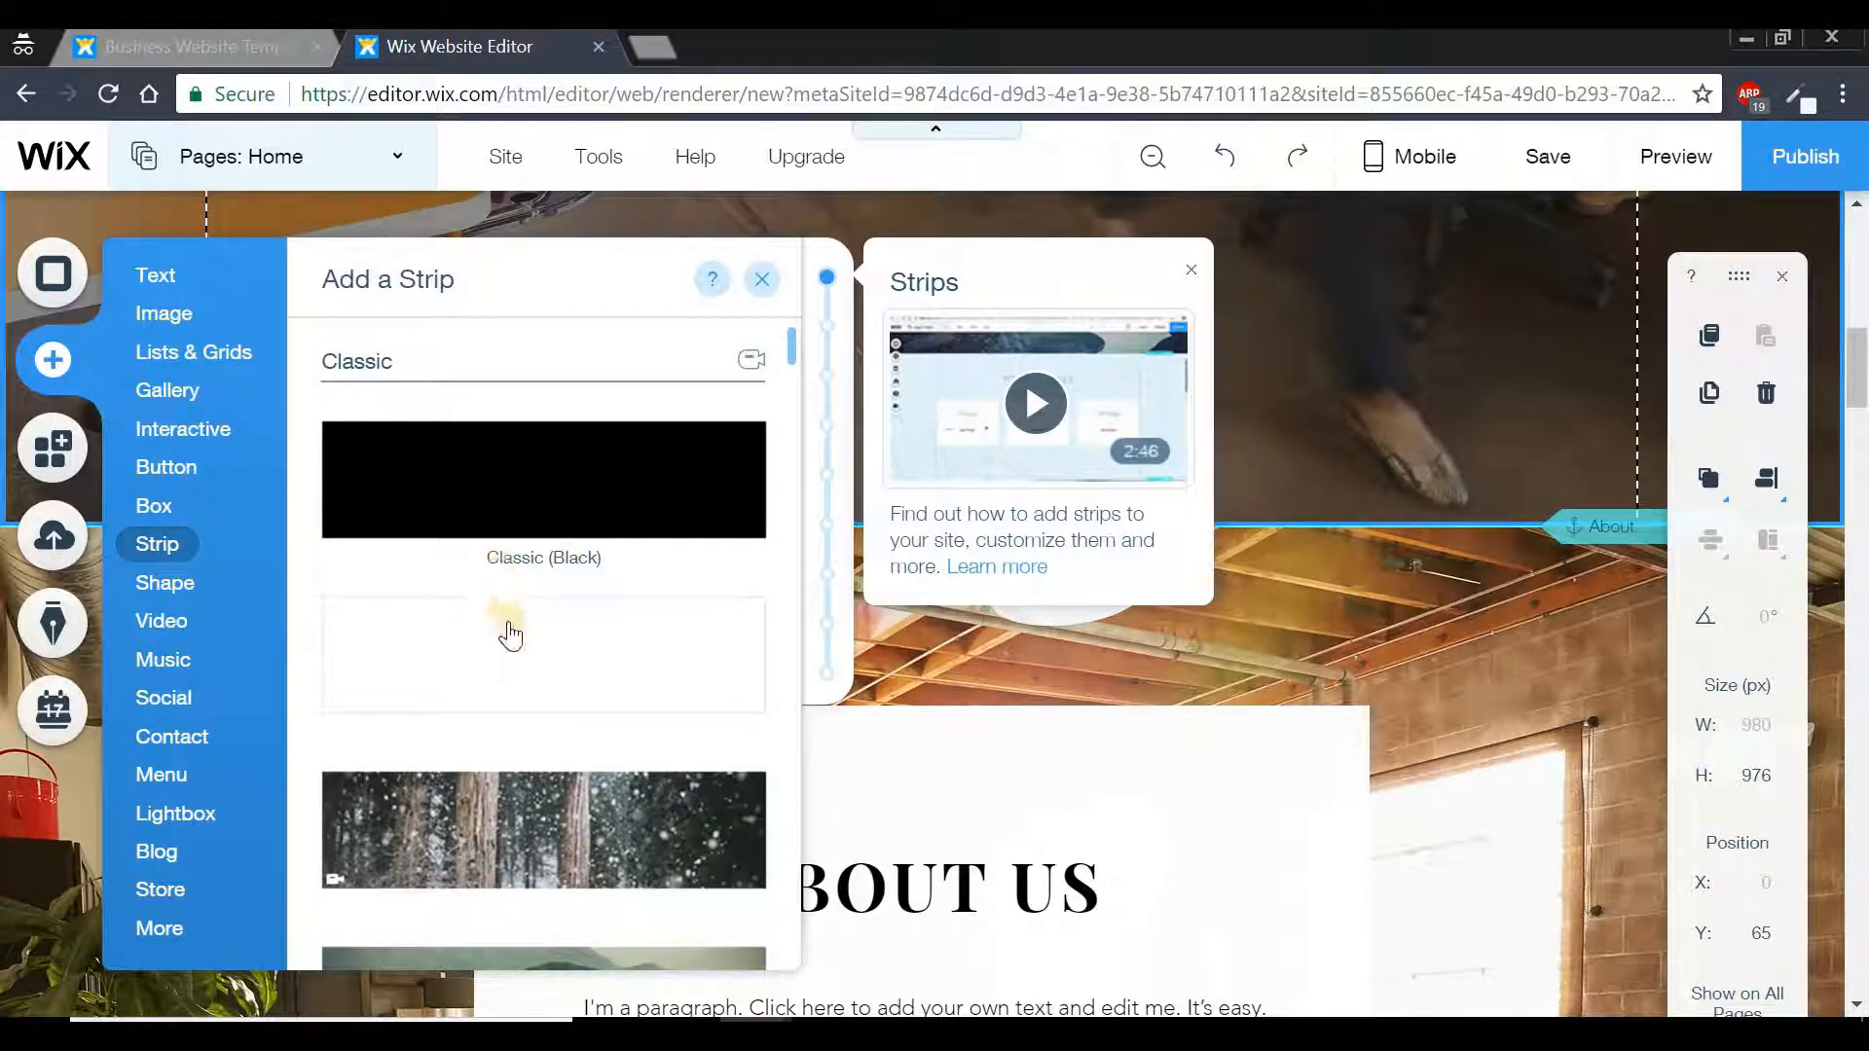
pyautogui.scroll(-3, 492, 672)
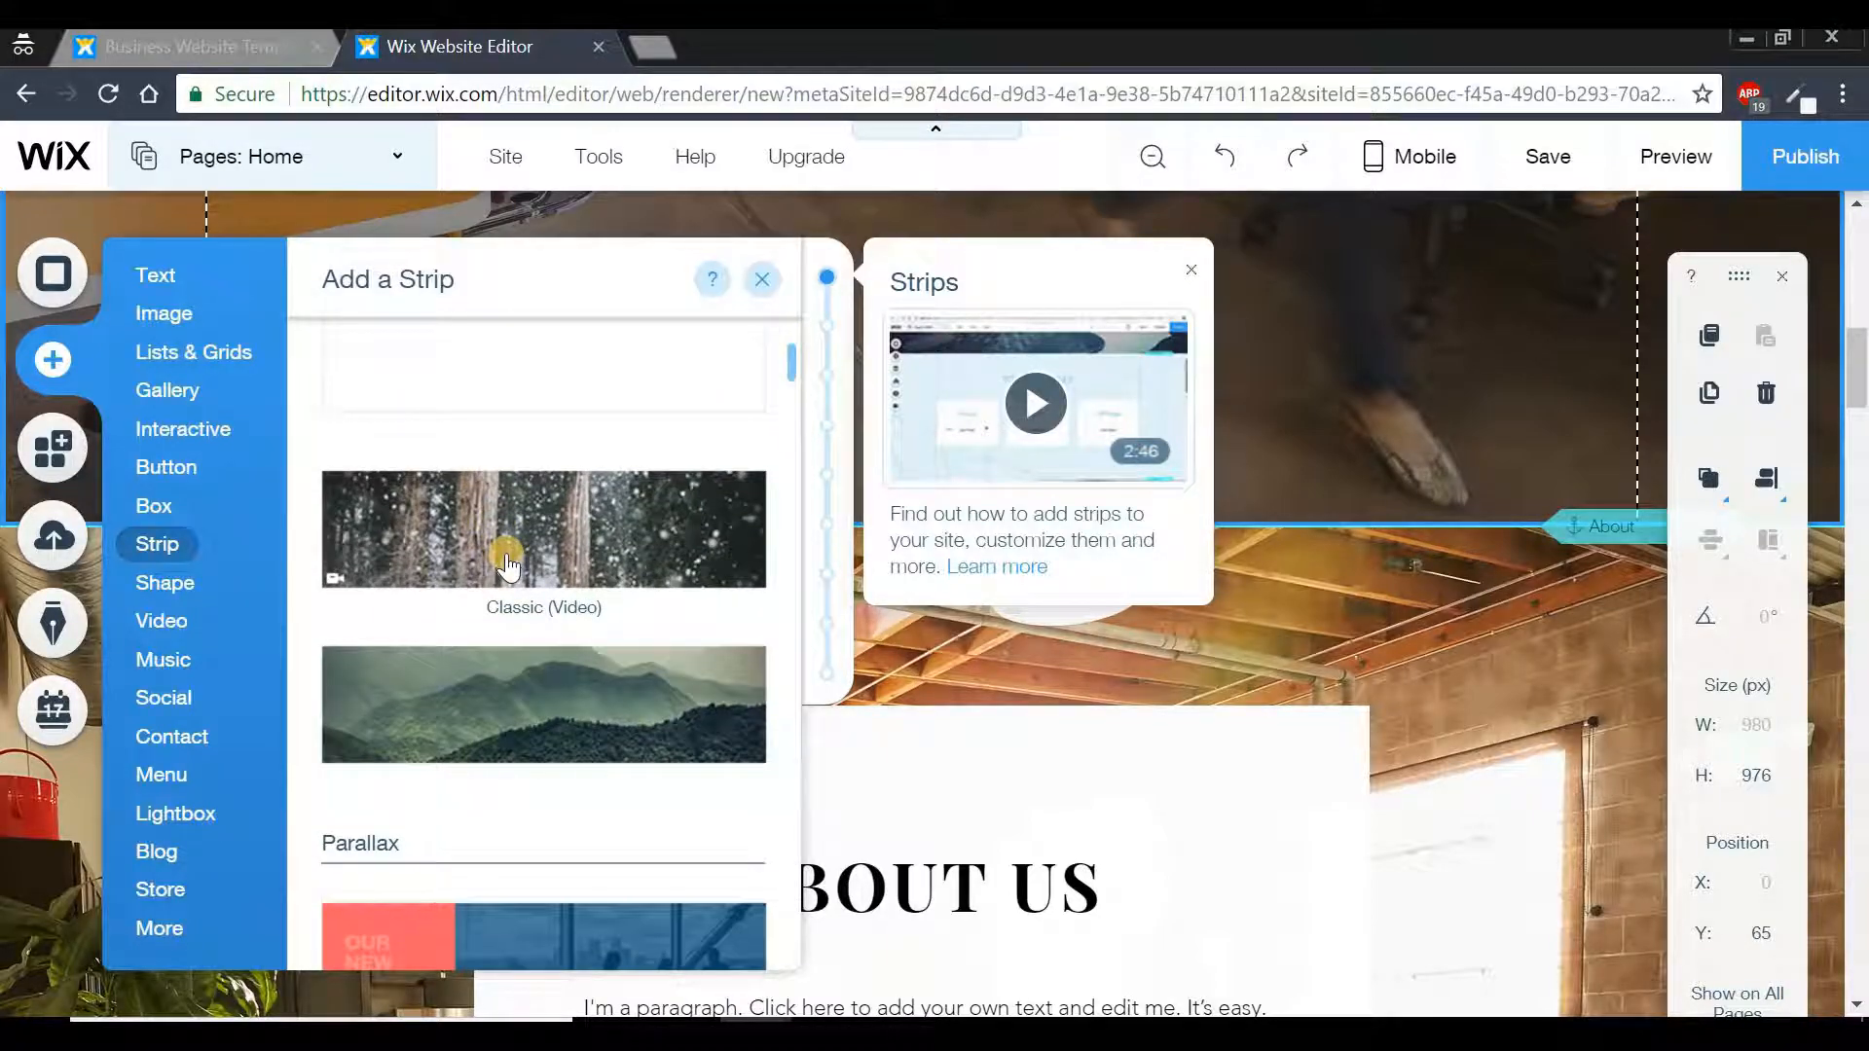
pyautogui.scroll(-2, 525, 667)
pyautogui.scroll(-7, 536, 676)
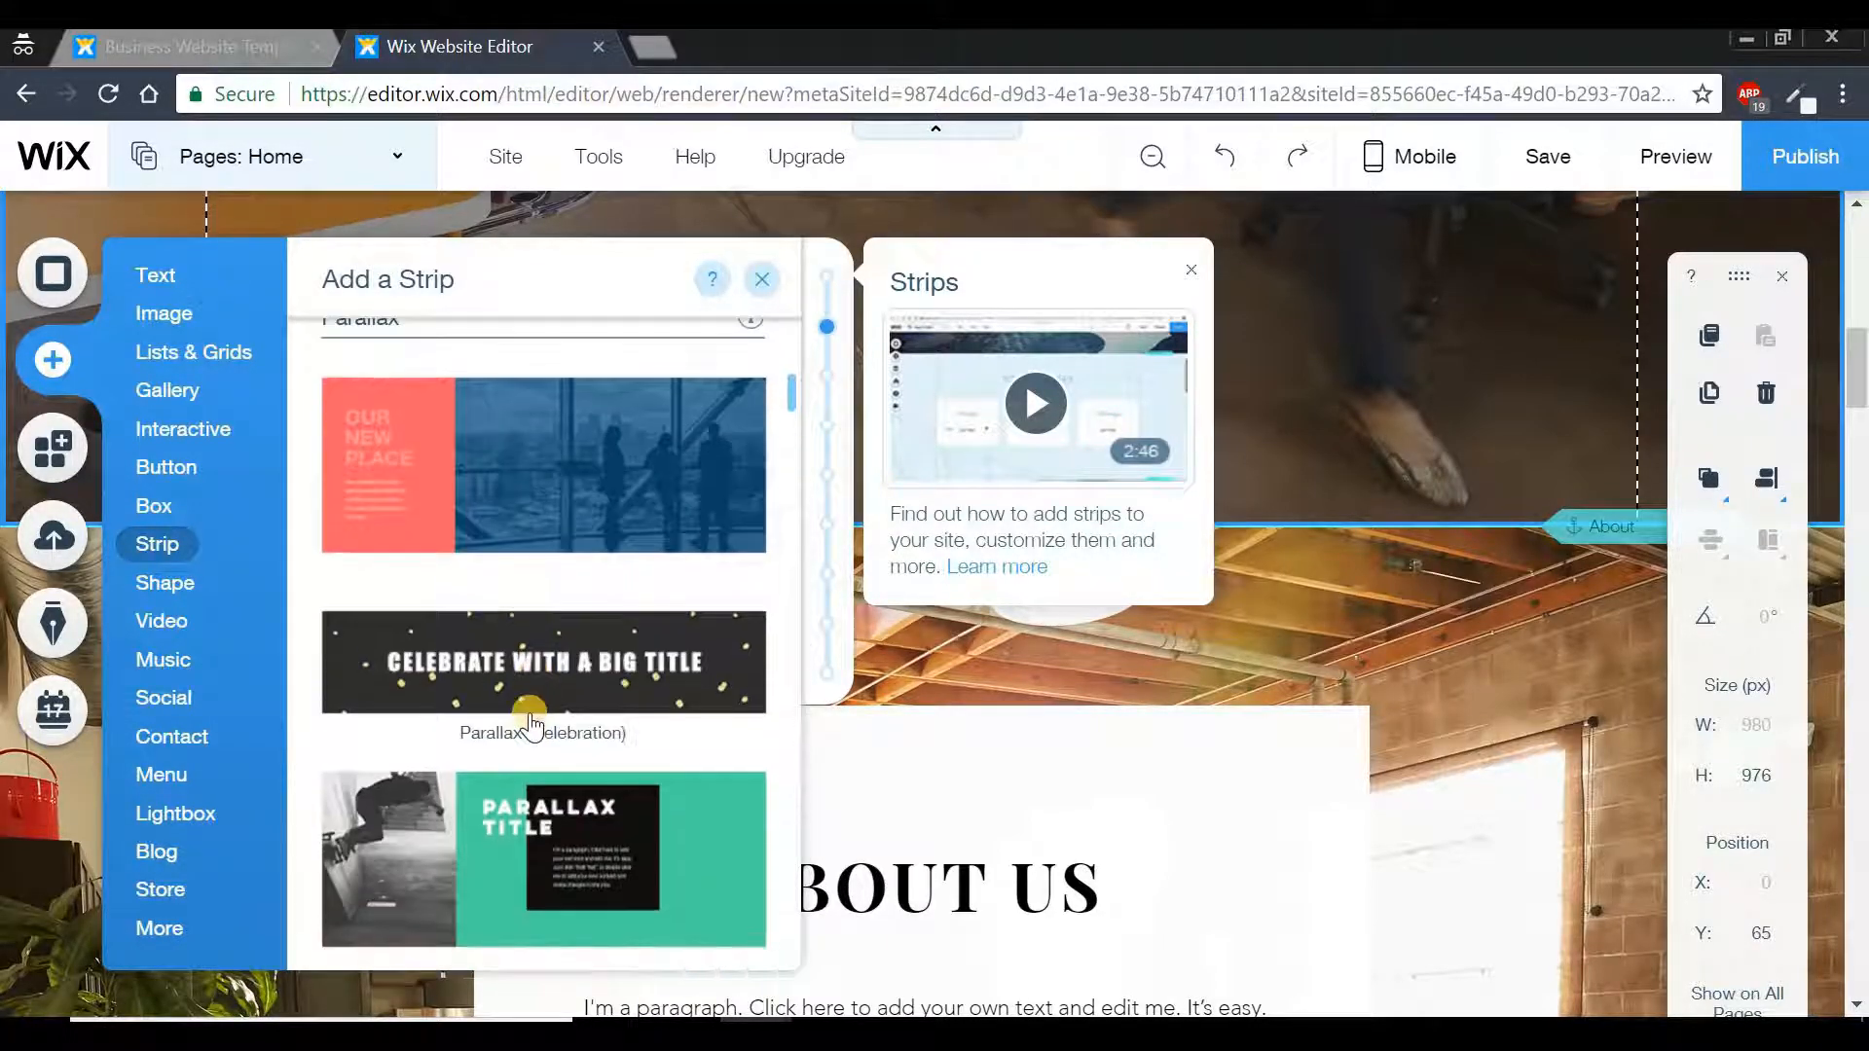
pyautogui.scroll(-6, 527, 720)
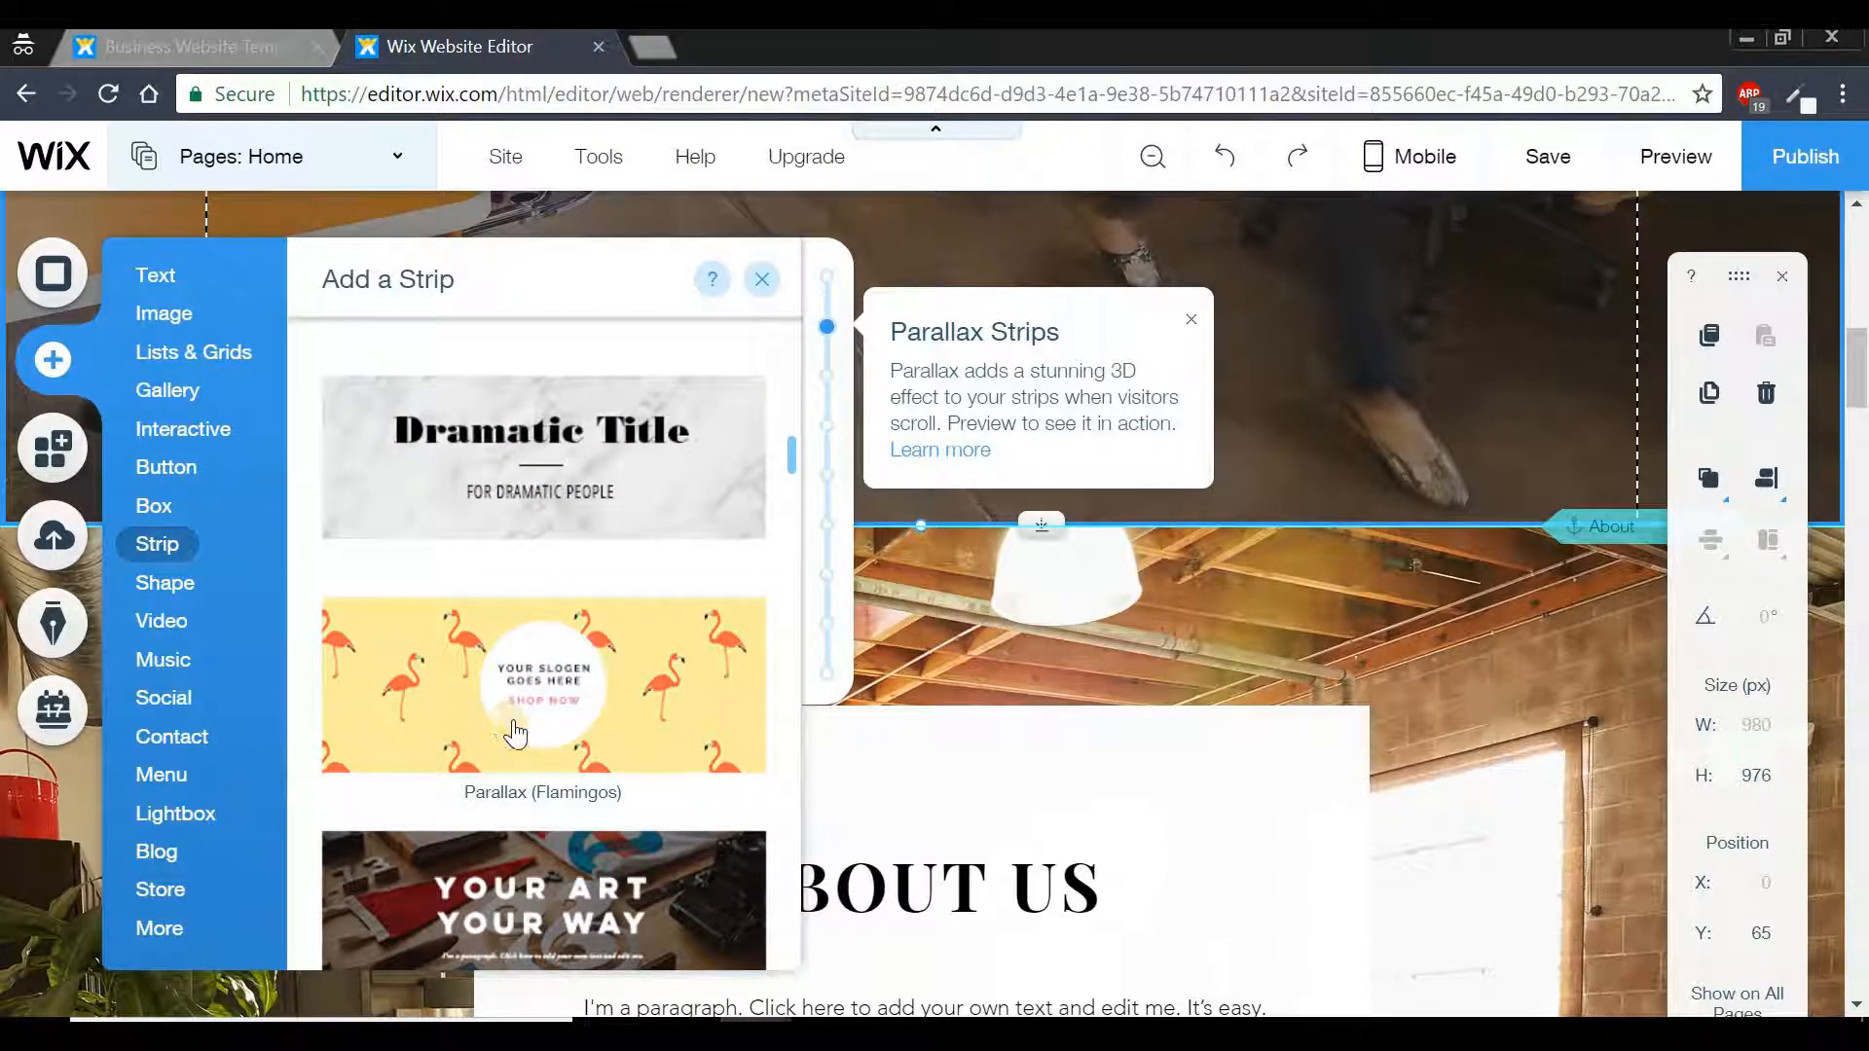
pyautogui.moveTo(501, 725); pyautogui.dragTo(1064, 660)
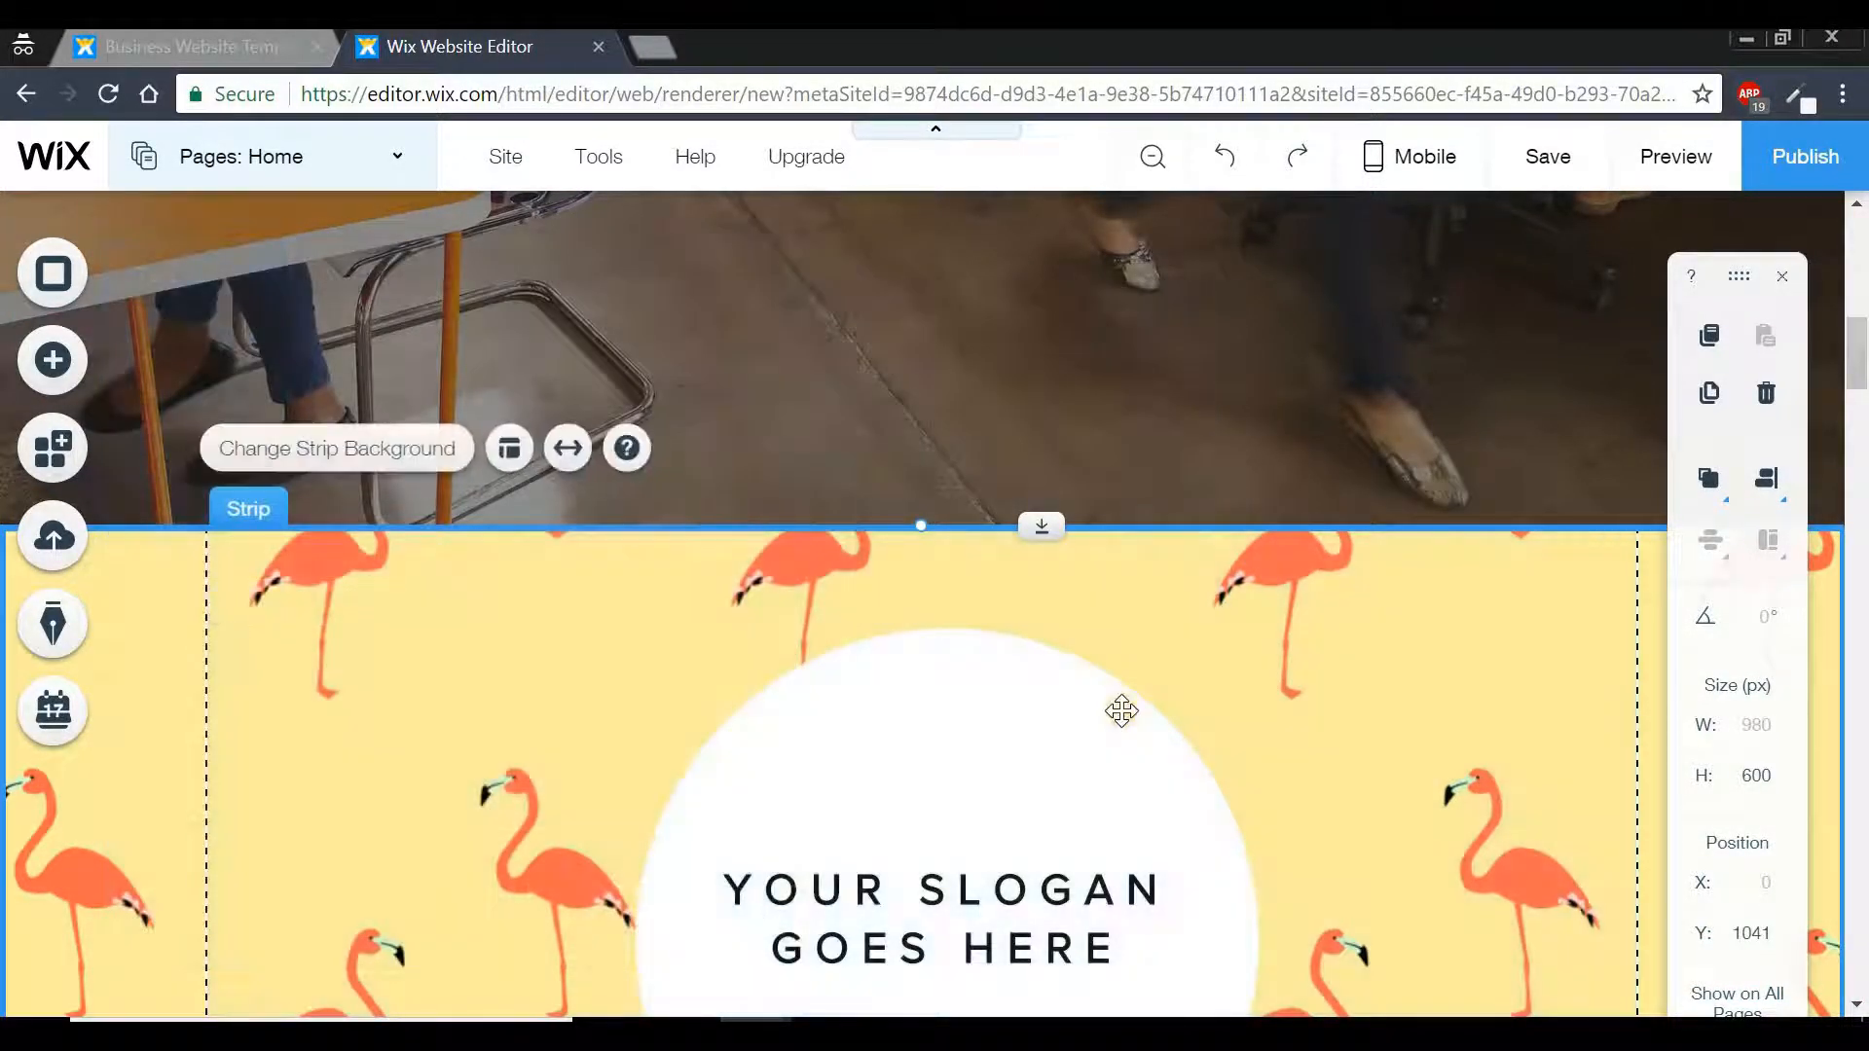
# - Switch to the zoomed-out page view and look over the order of the strips down to About Us
pyautogui.scroll(-4, 1858, 389)
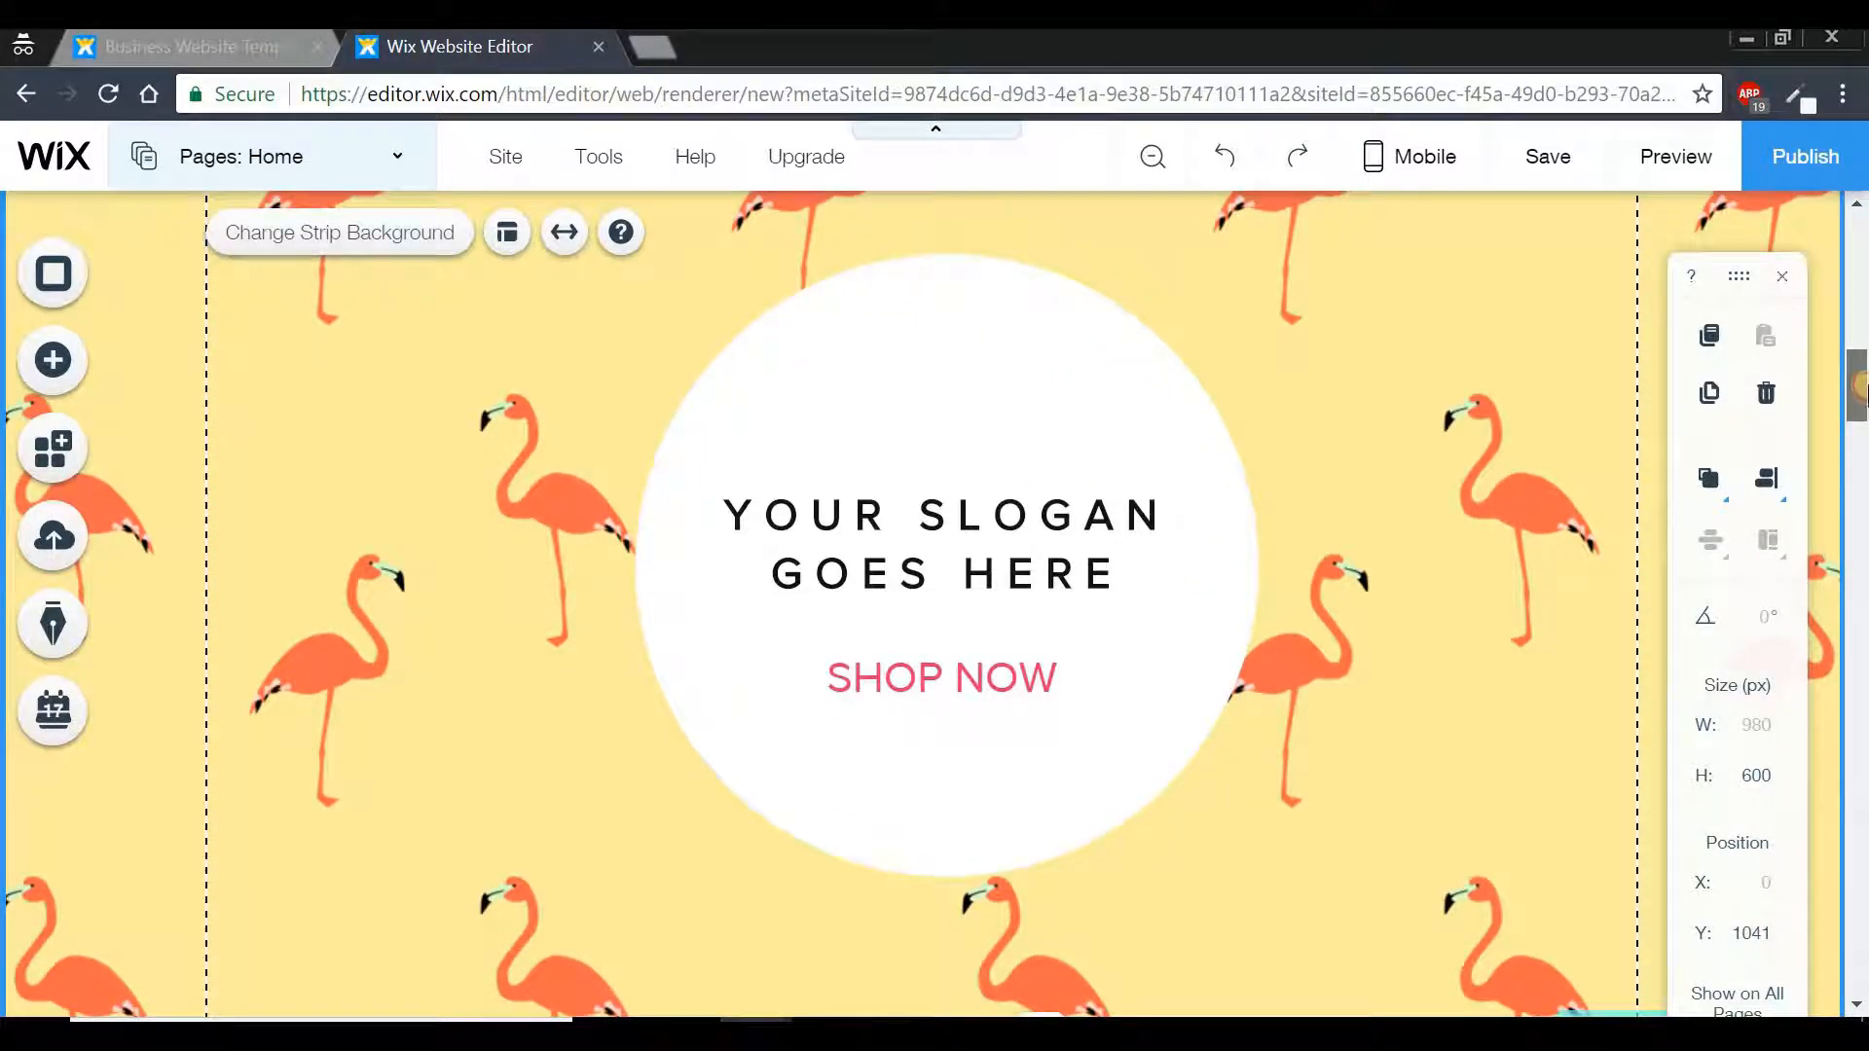
pyautogui.scroll(2, 1859, 389)
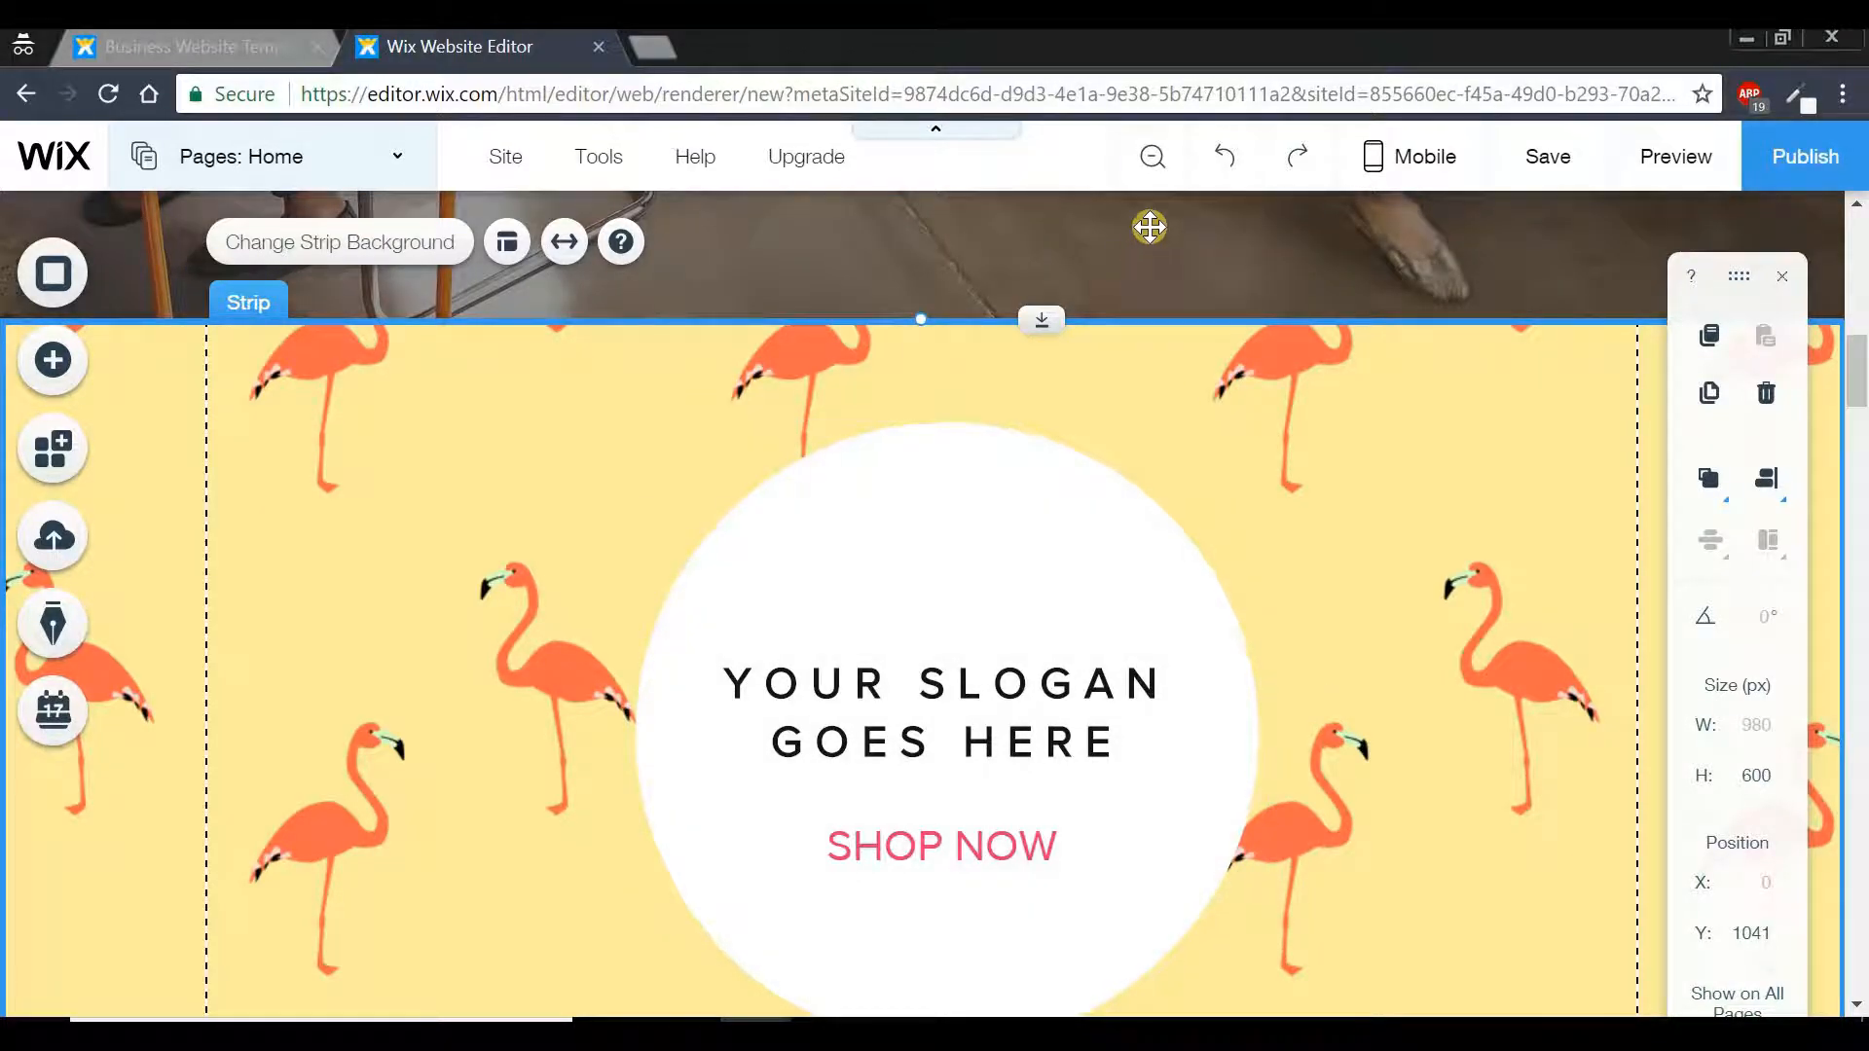
pyautogui.click(1154, 161)
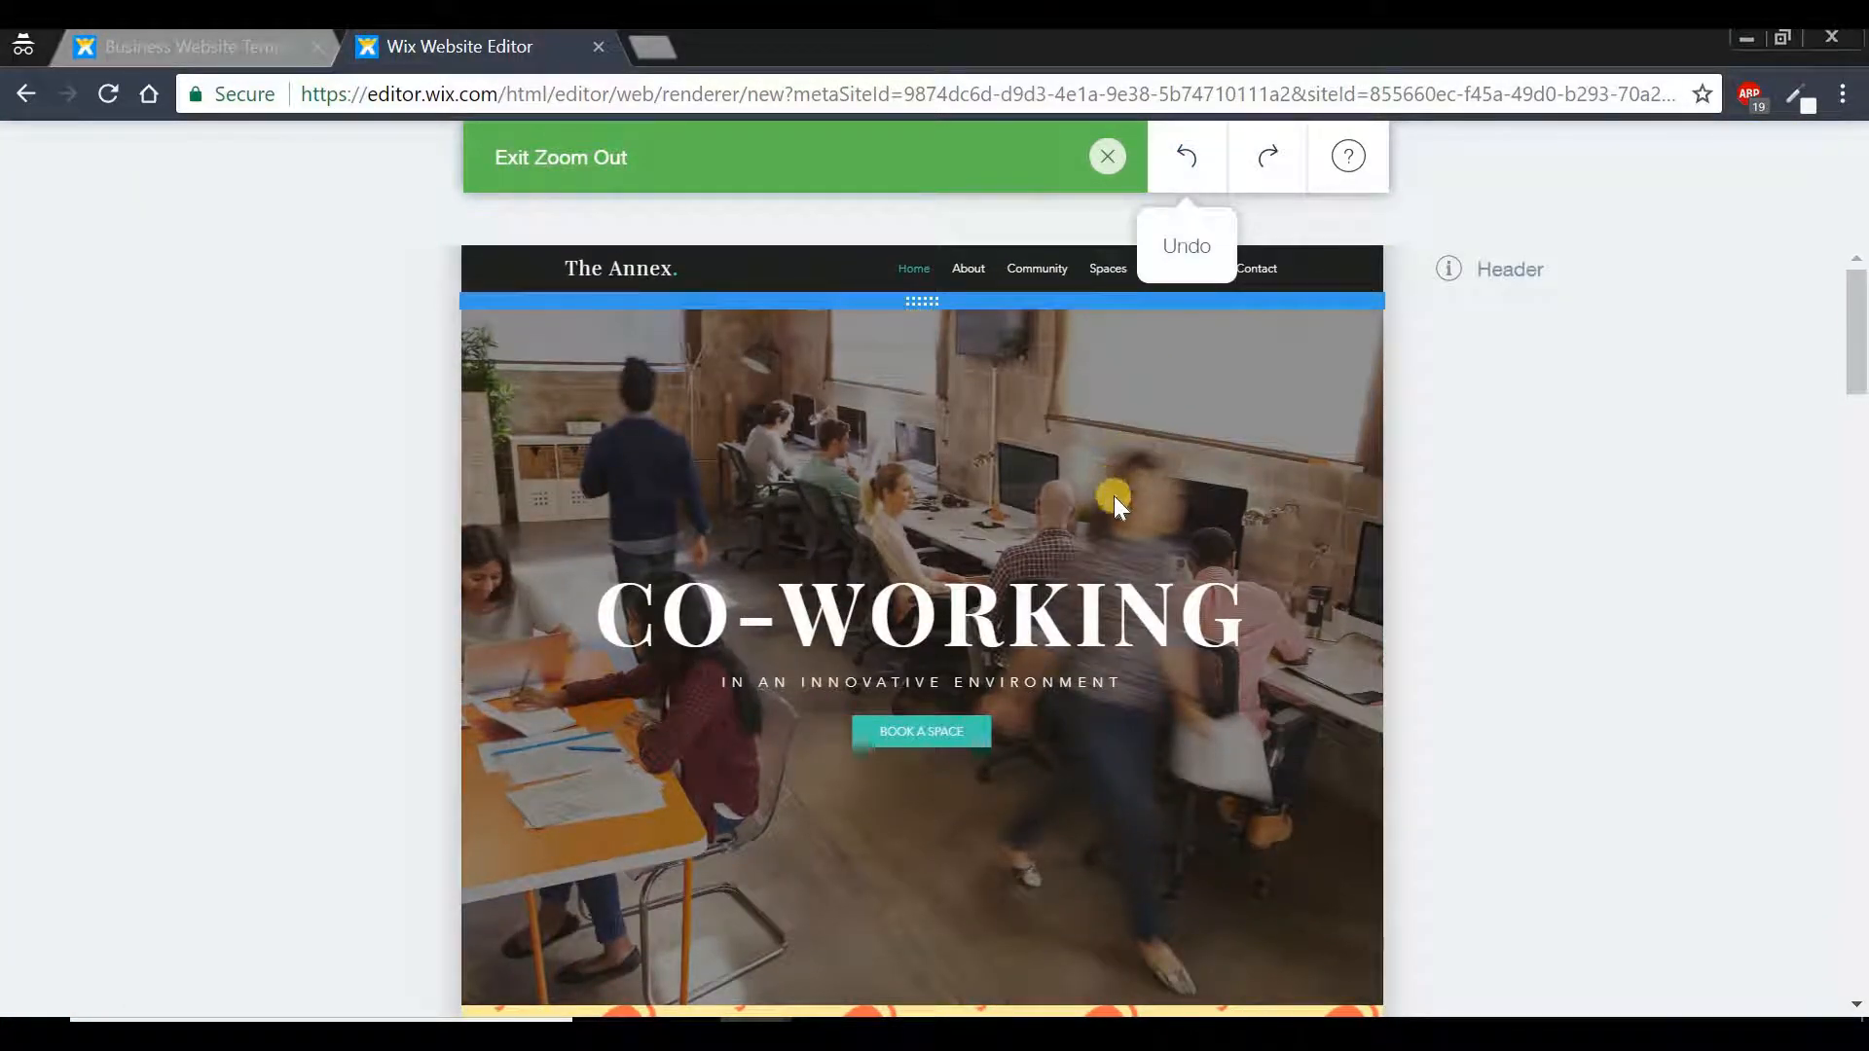
pyautogui.click(1100, 500)
pyautogui.scroll(-5, 1090, 506)
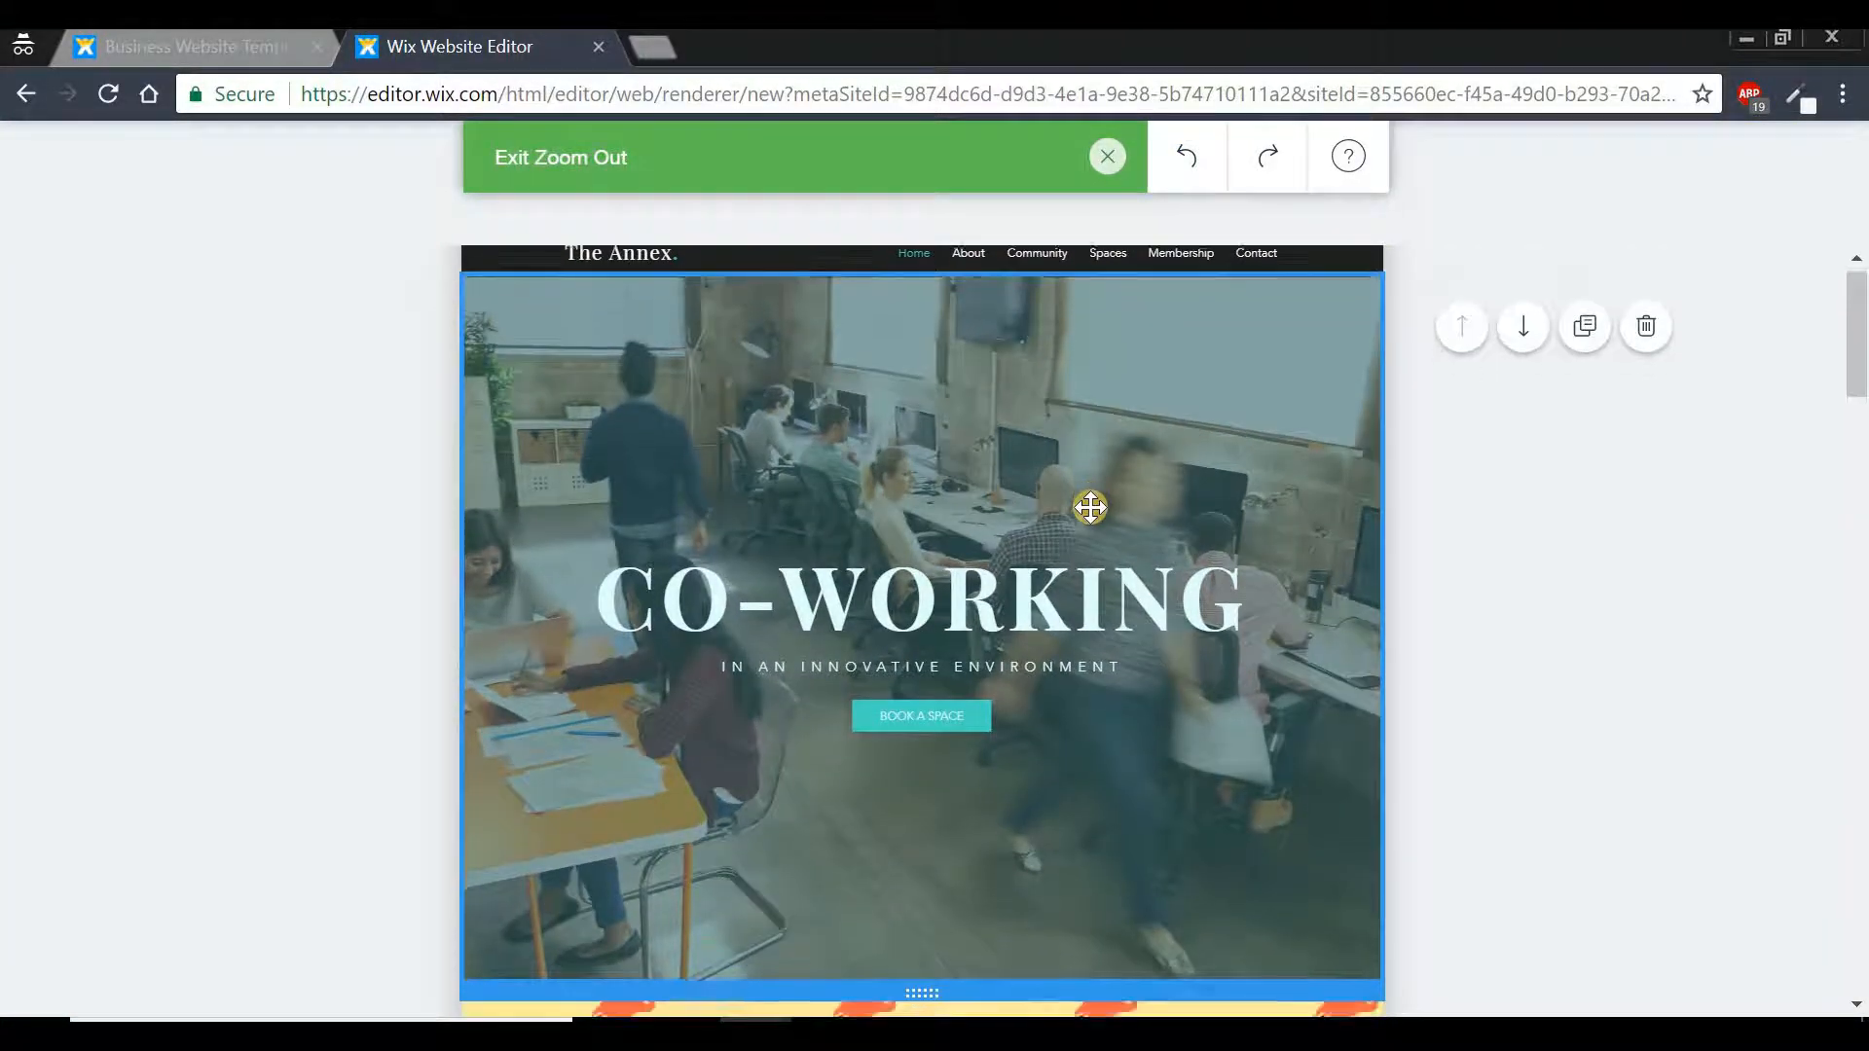
pyautogui.scroll(-2, 1073, 664)
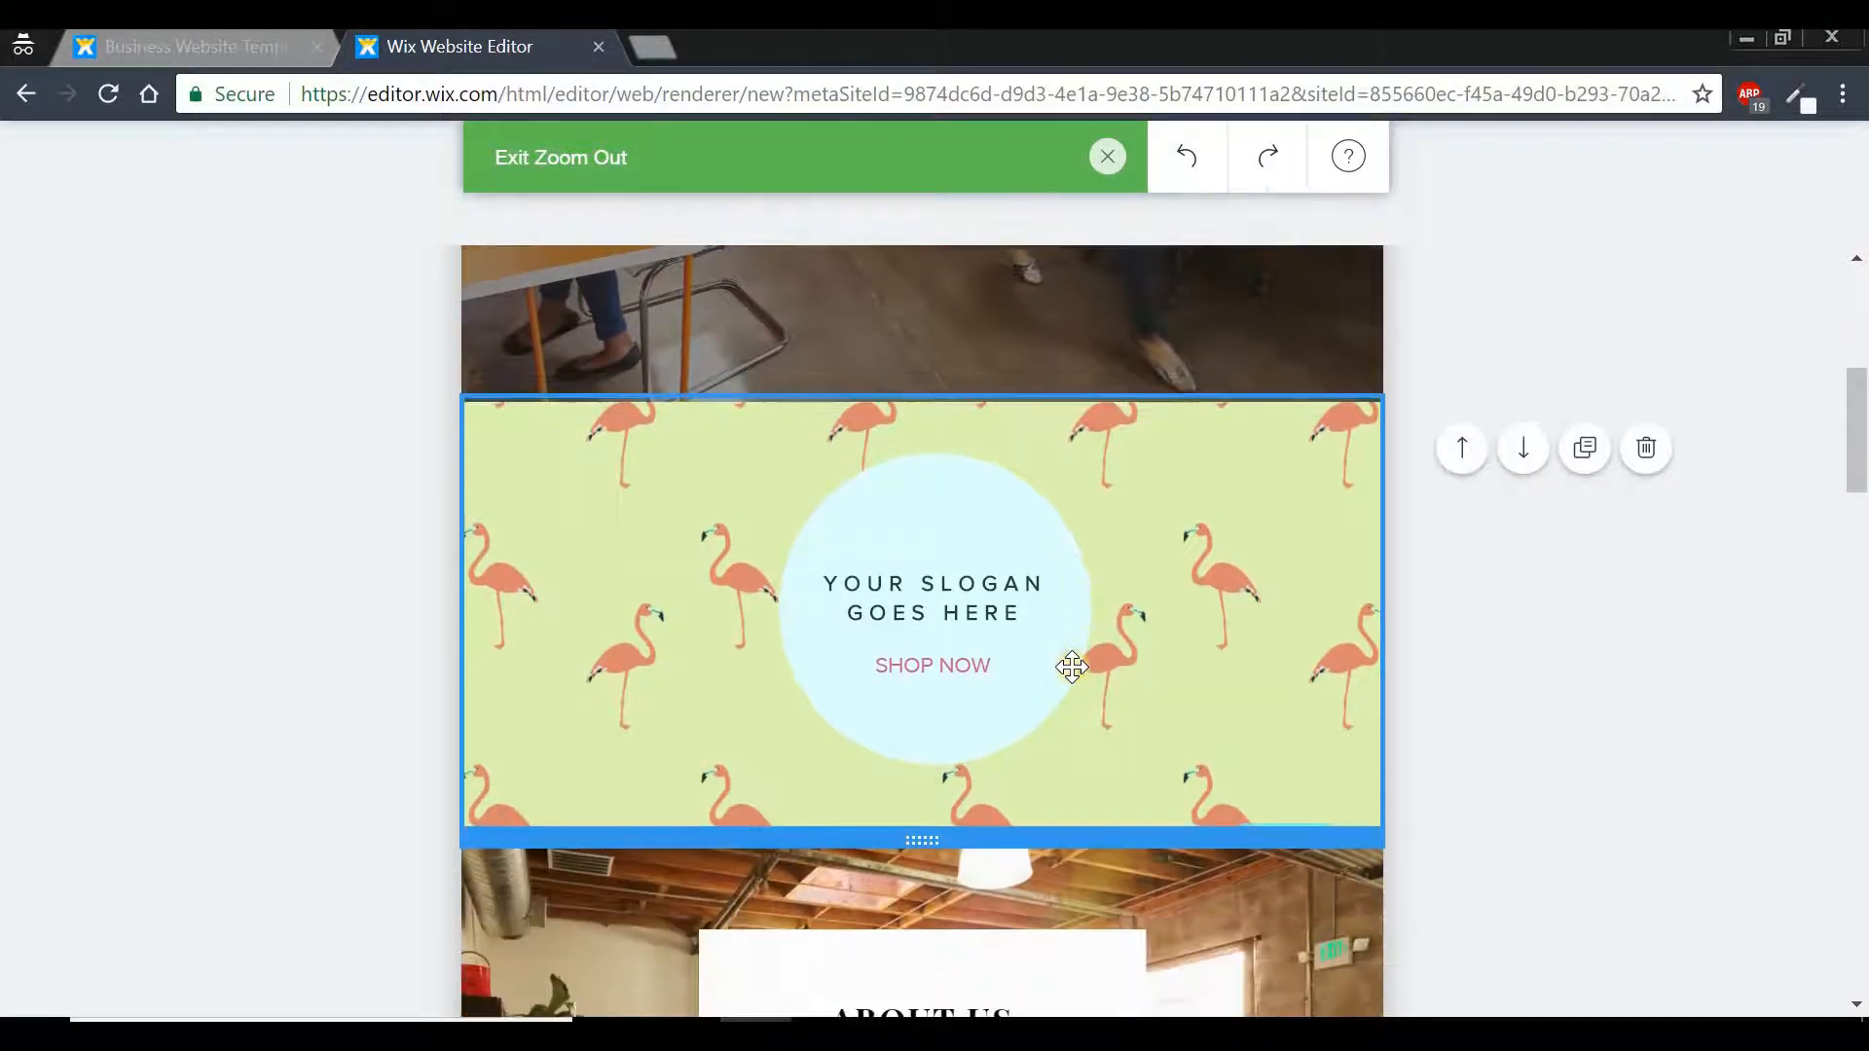
pyautogui.scroll(-3, 1062, 674)
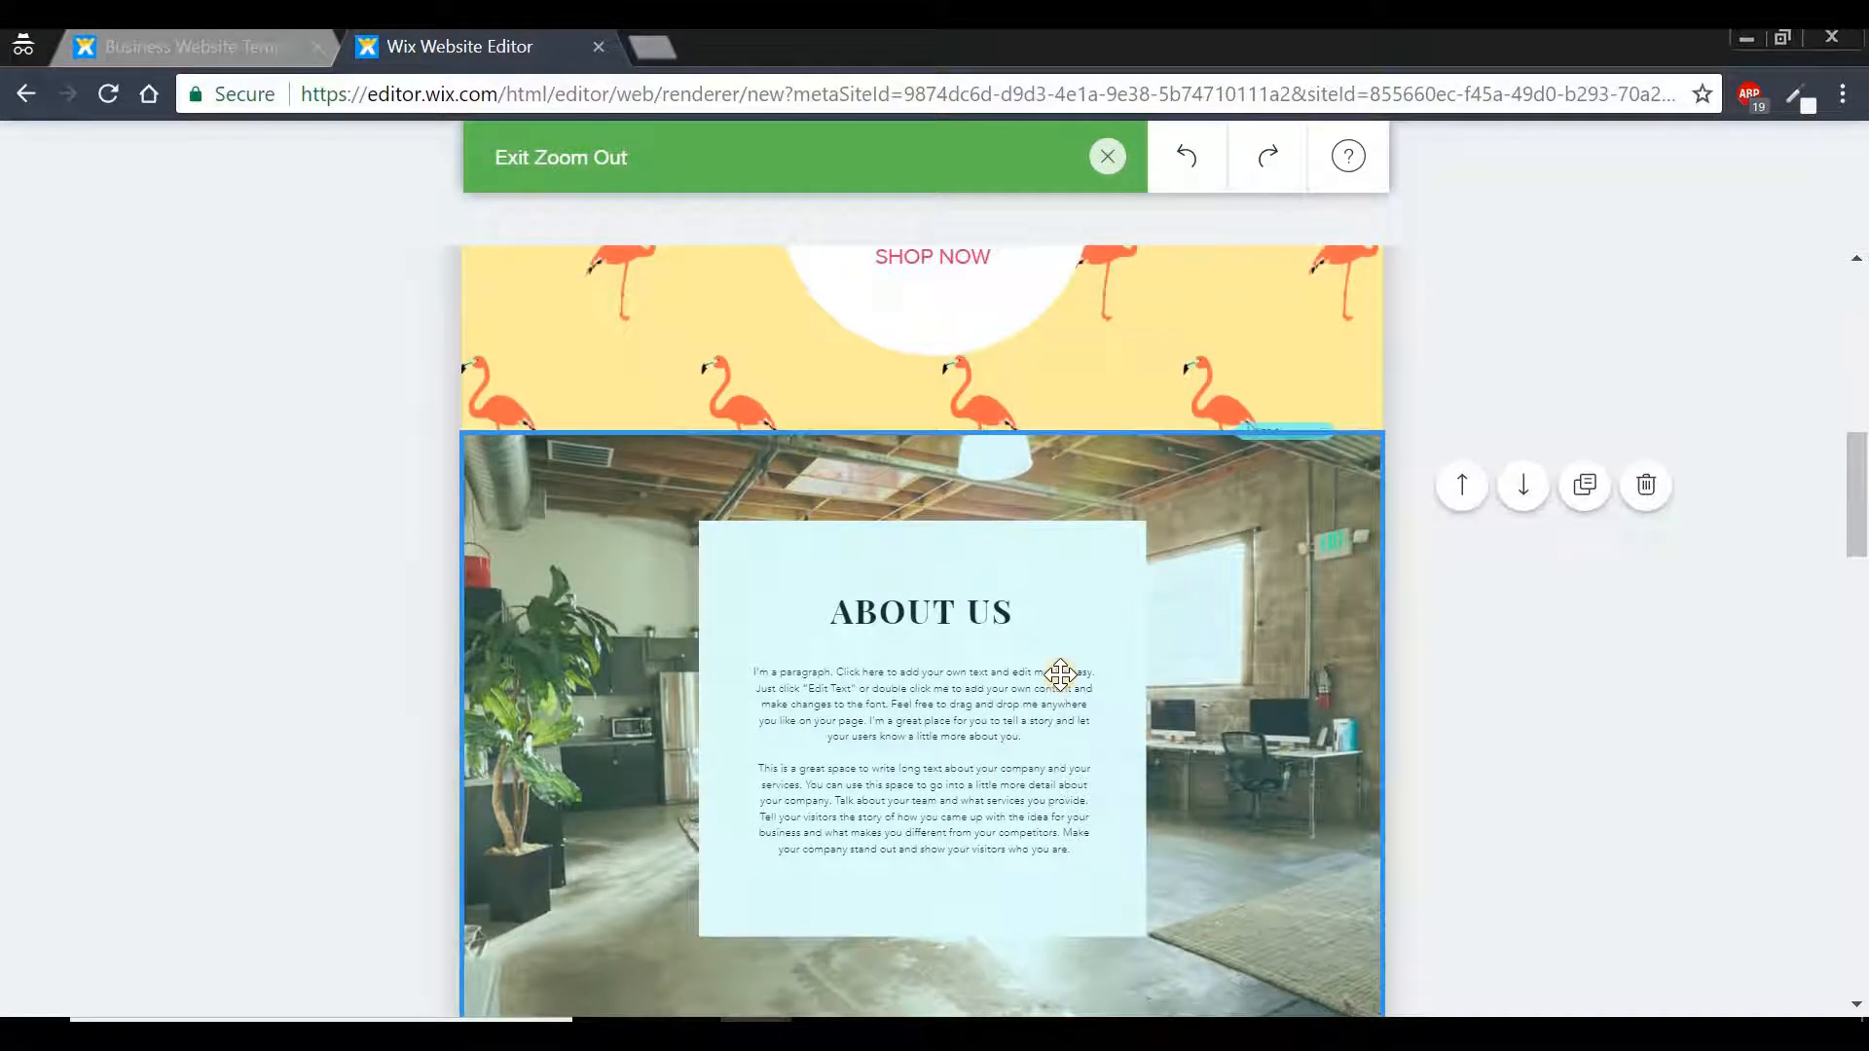
# - Move the flamingo strip up above the Co-Working strip and return it to its place below
pyautogui.scroll(5, 1060, 674)
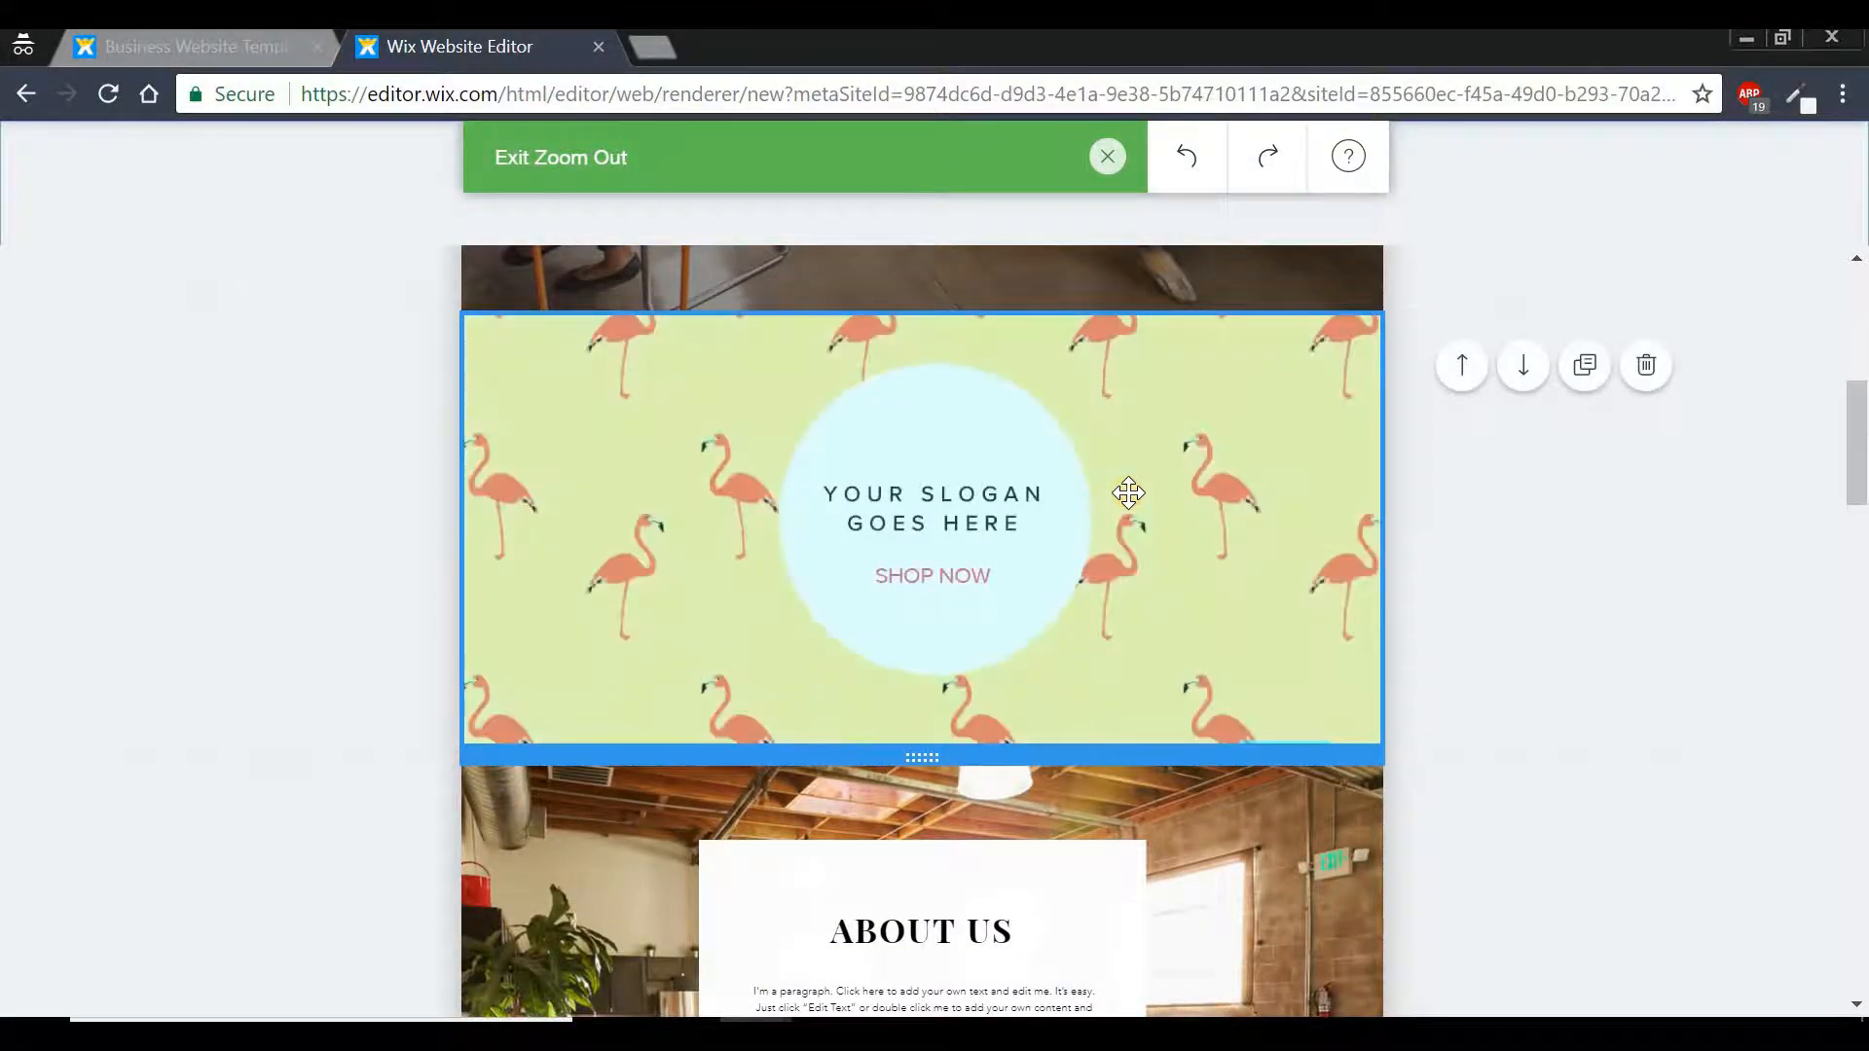
pyautogui.click(1518, 375)
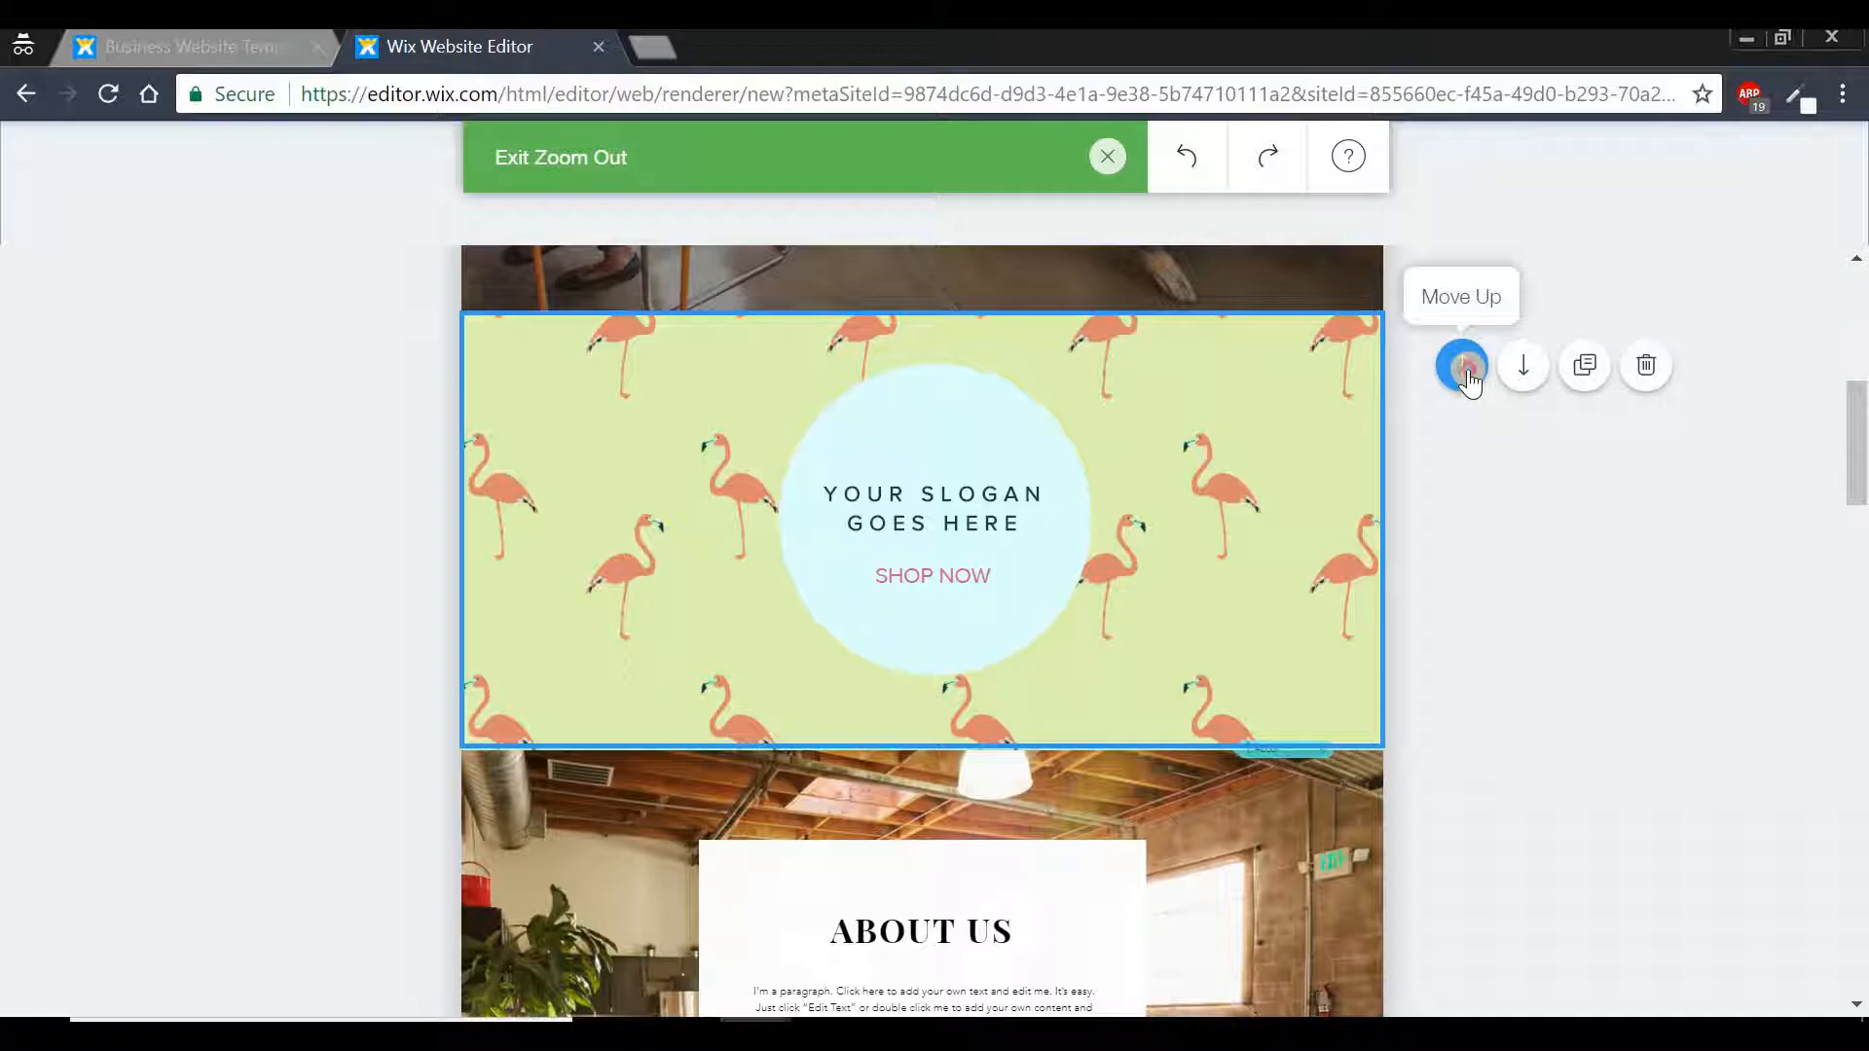
pyautogui.click(1463, 367)
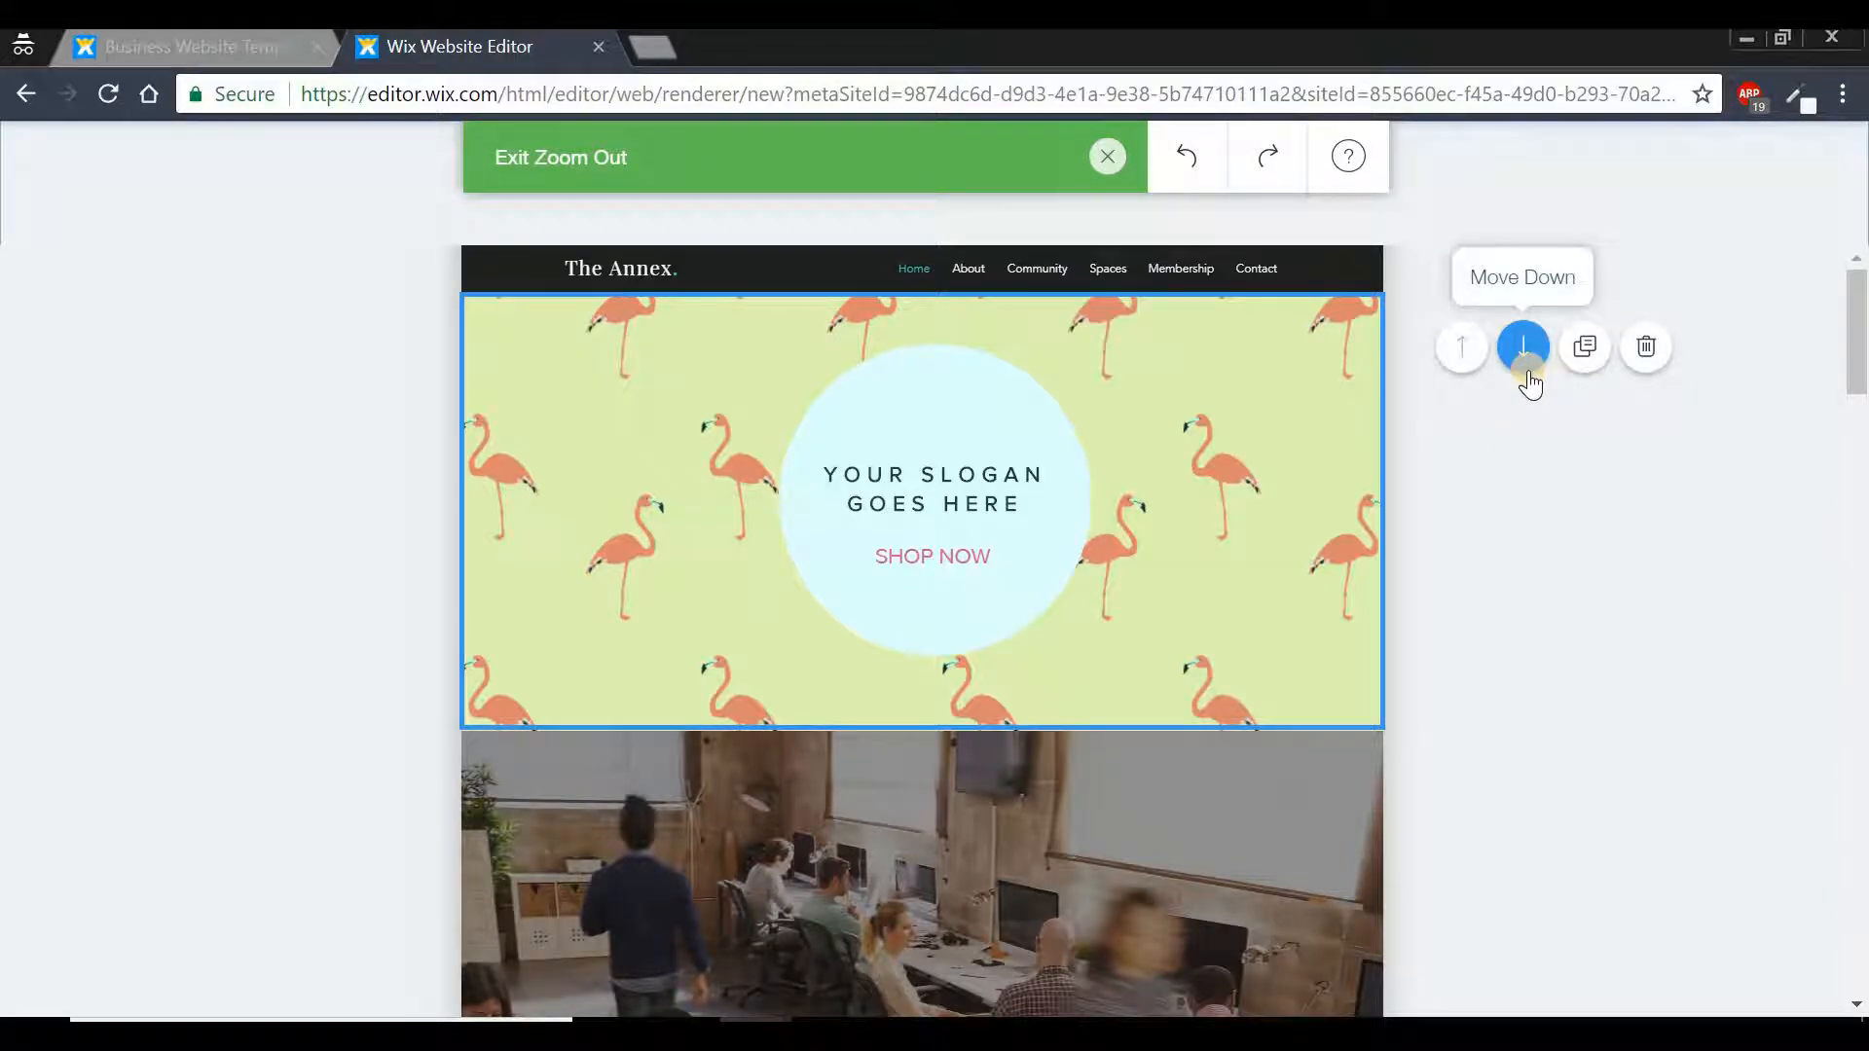
pyautogui.click(1523, 348)
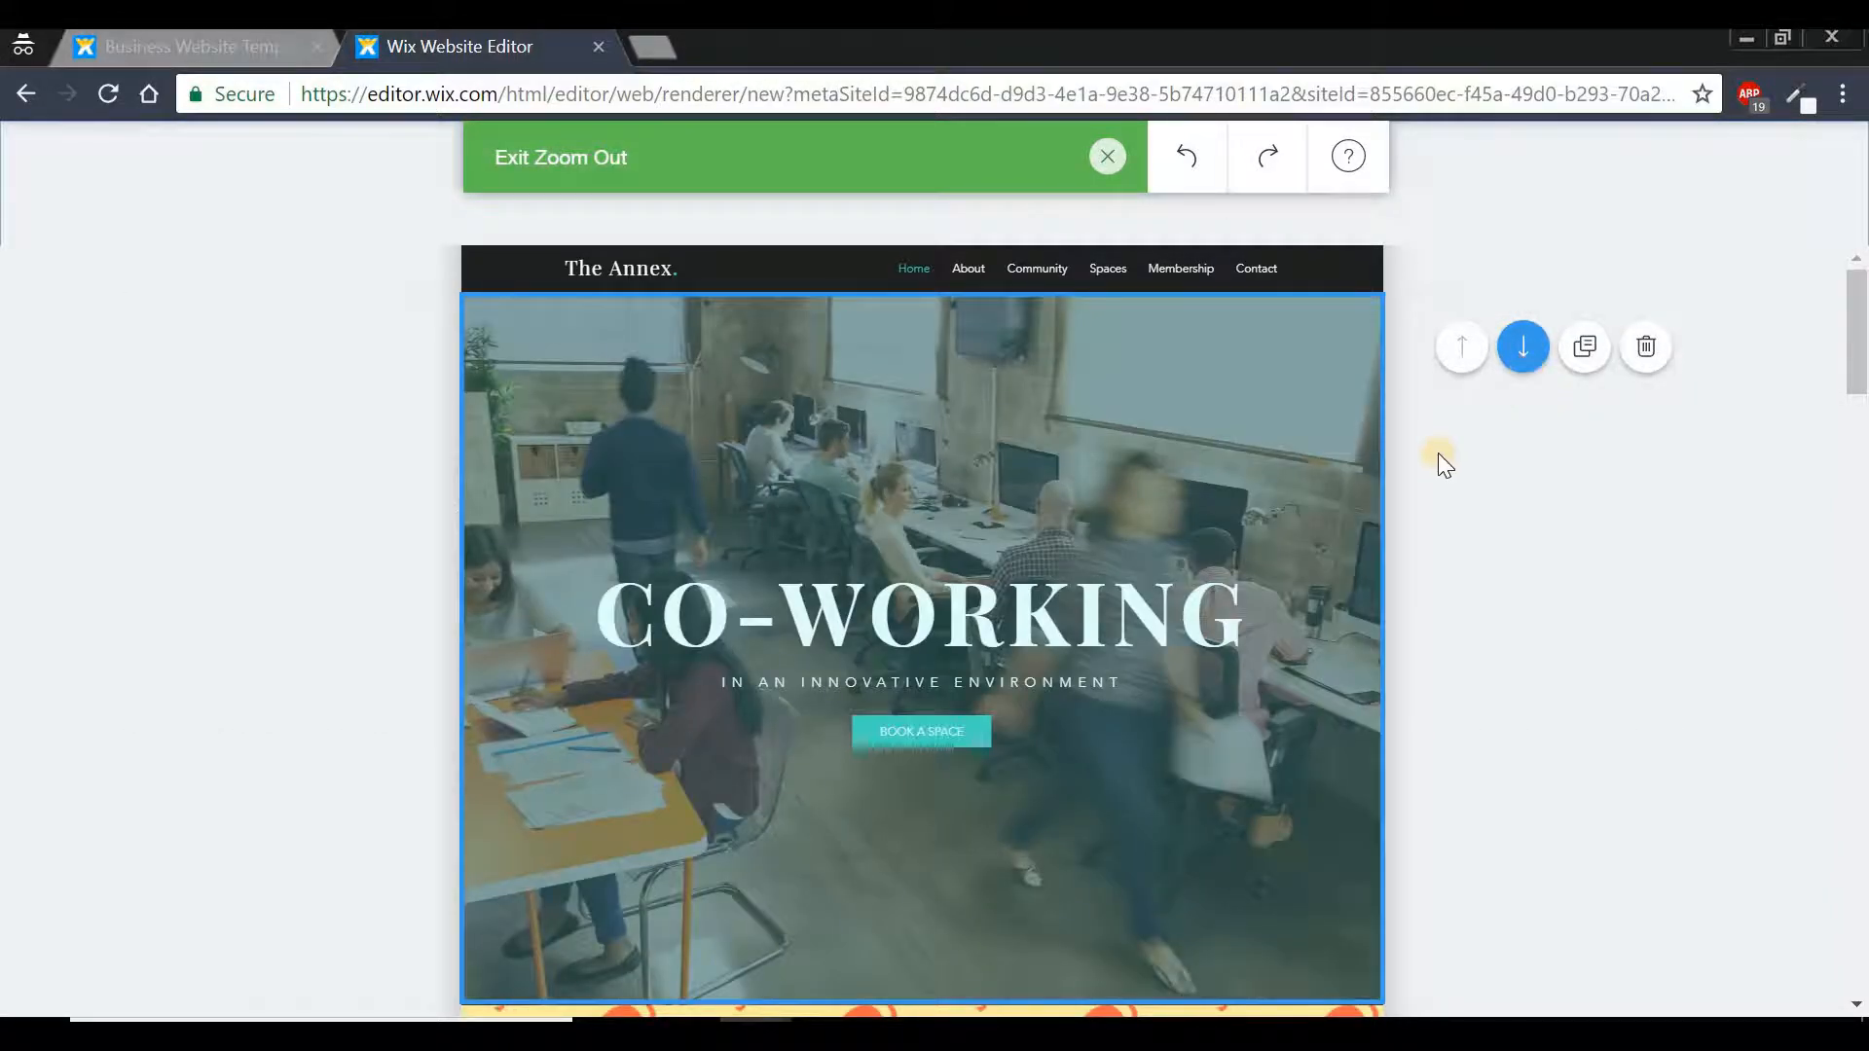
pyautogui.moveTo(1856, 311); pyautogui.dragTo(1857, 404)
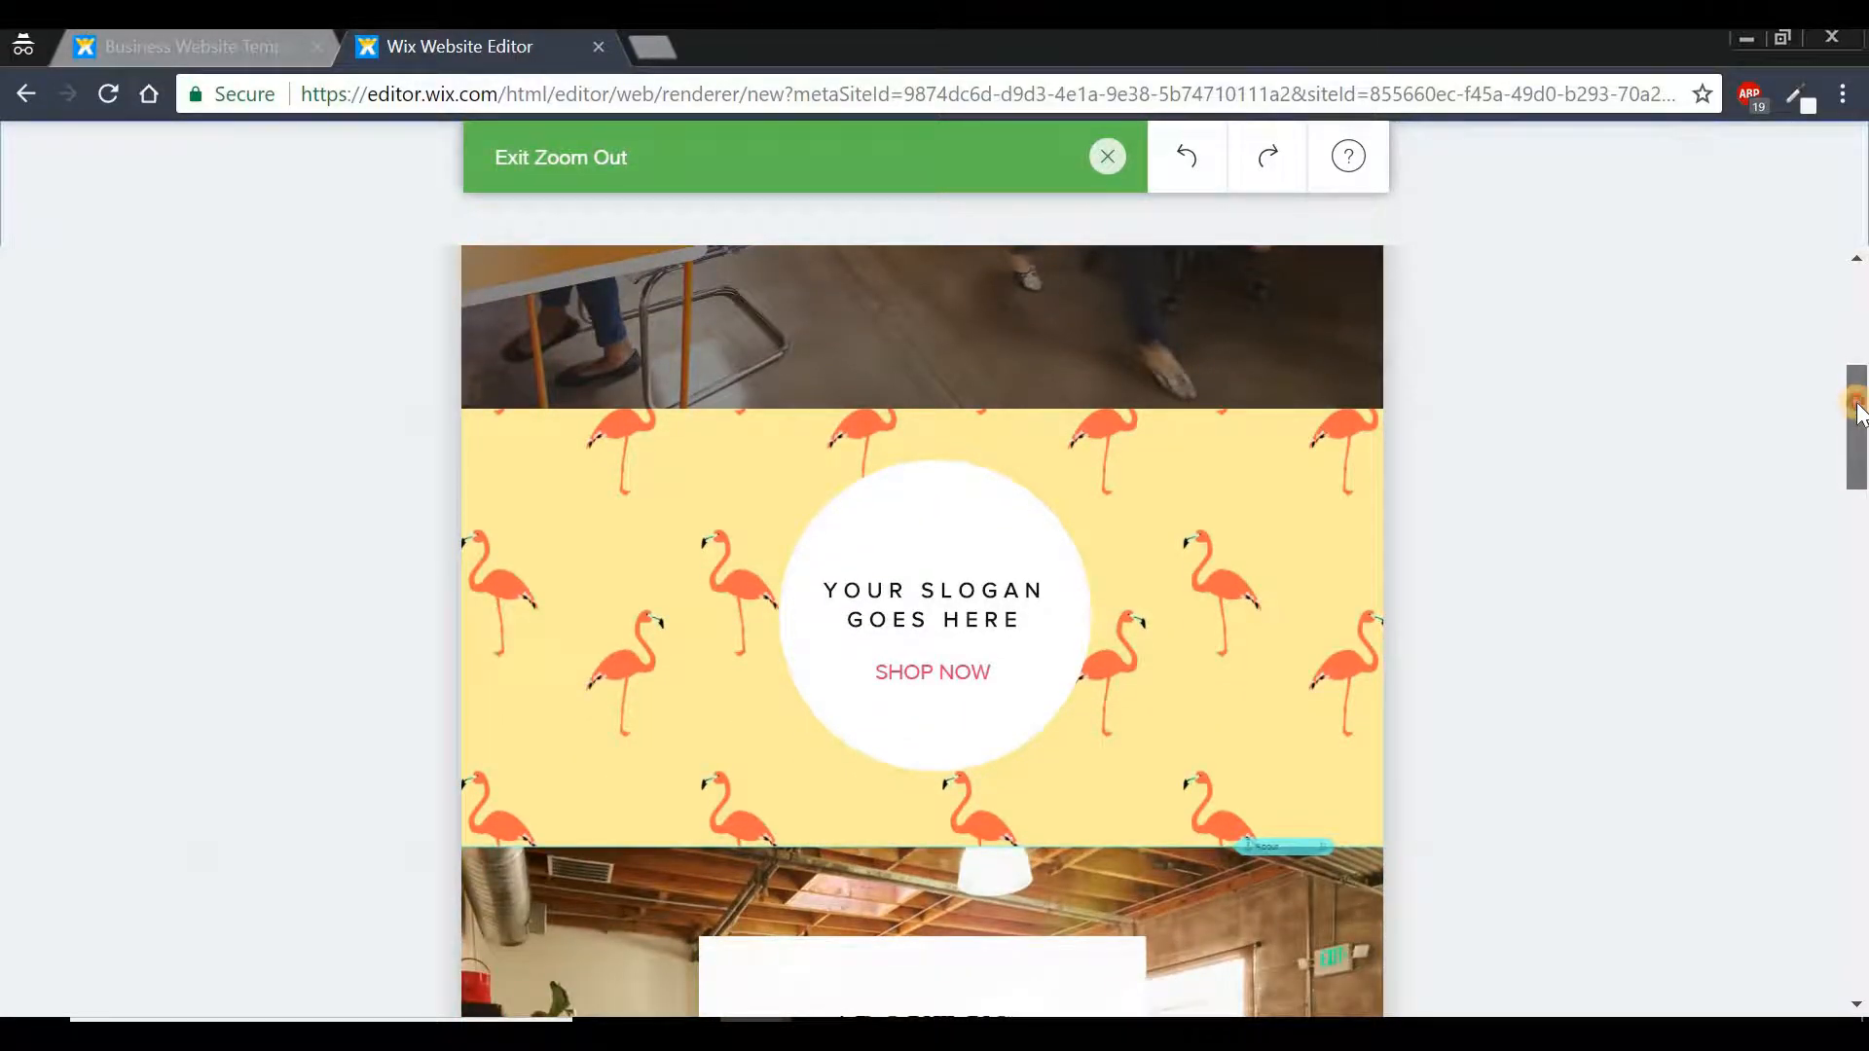
pyautogui.moveTo(1809, 442)
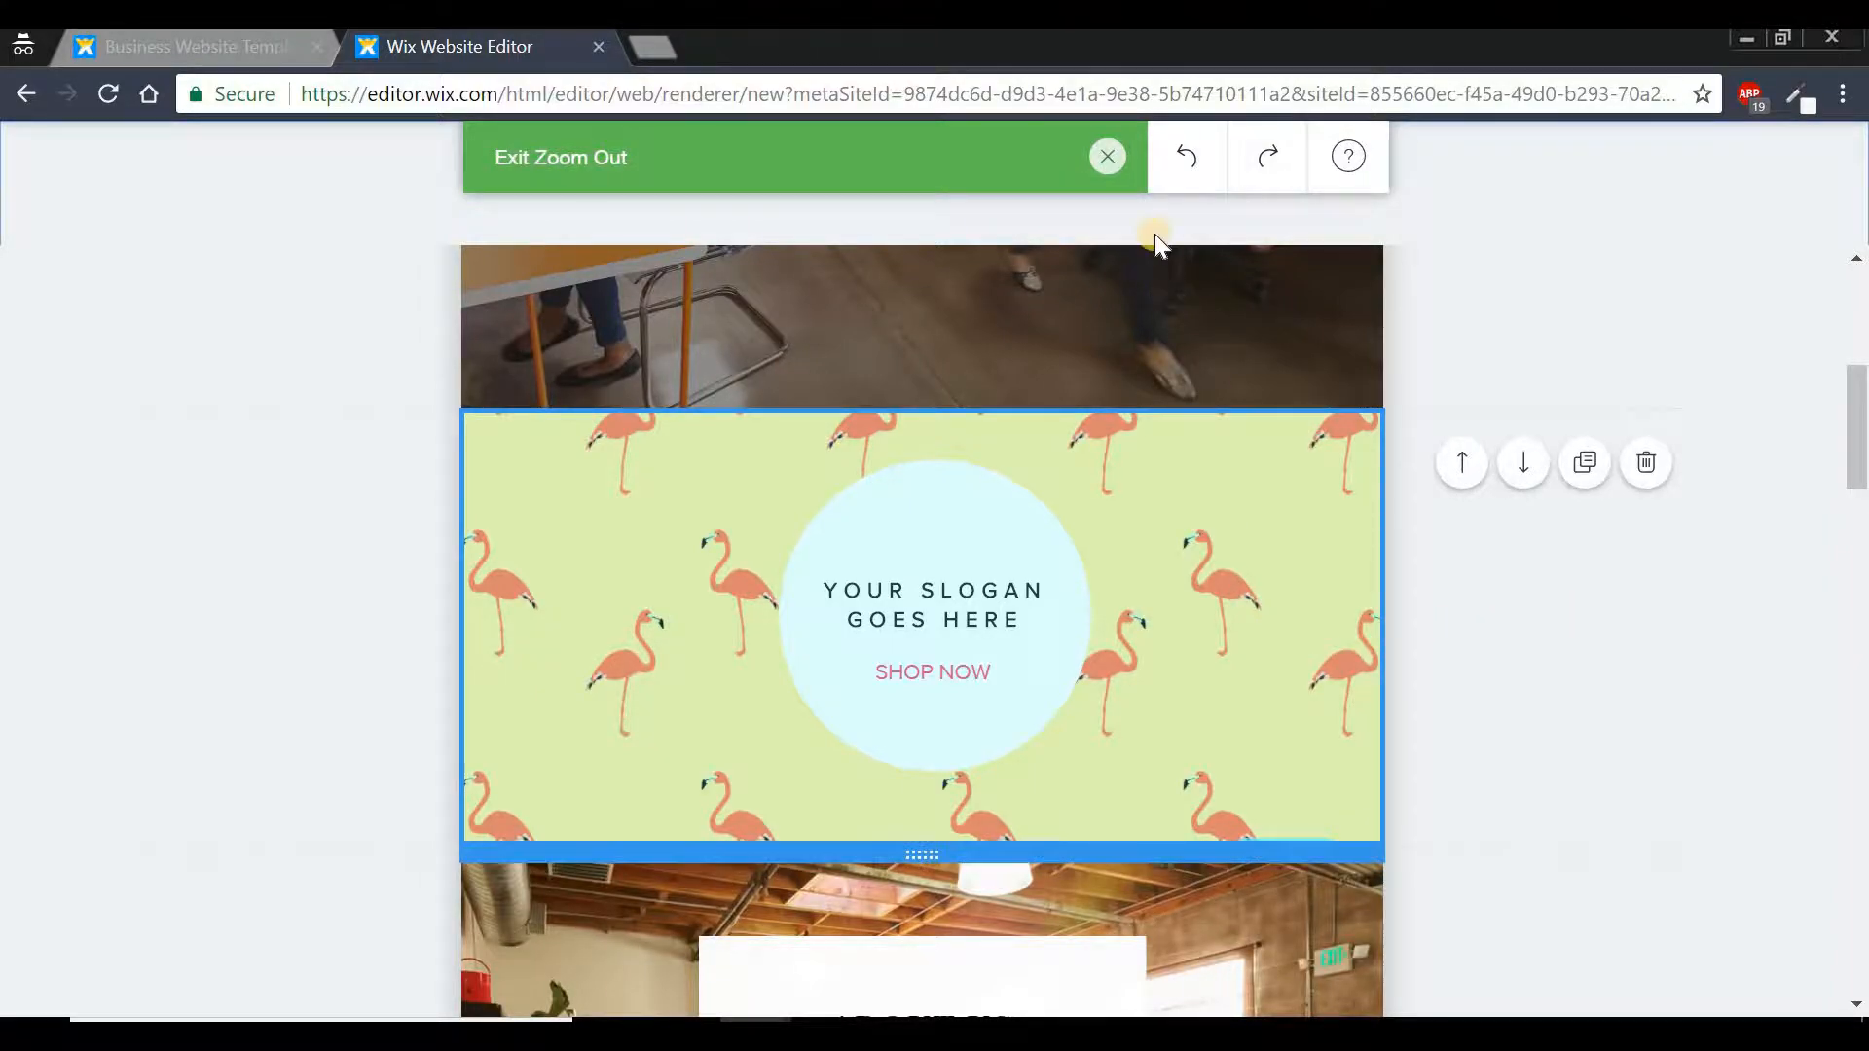
# - Leave the zoomed-out page view and delete the flamingo strip between the Co-Working and About Us strips
pyautogui.click(1111, 278)
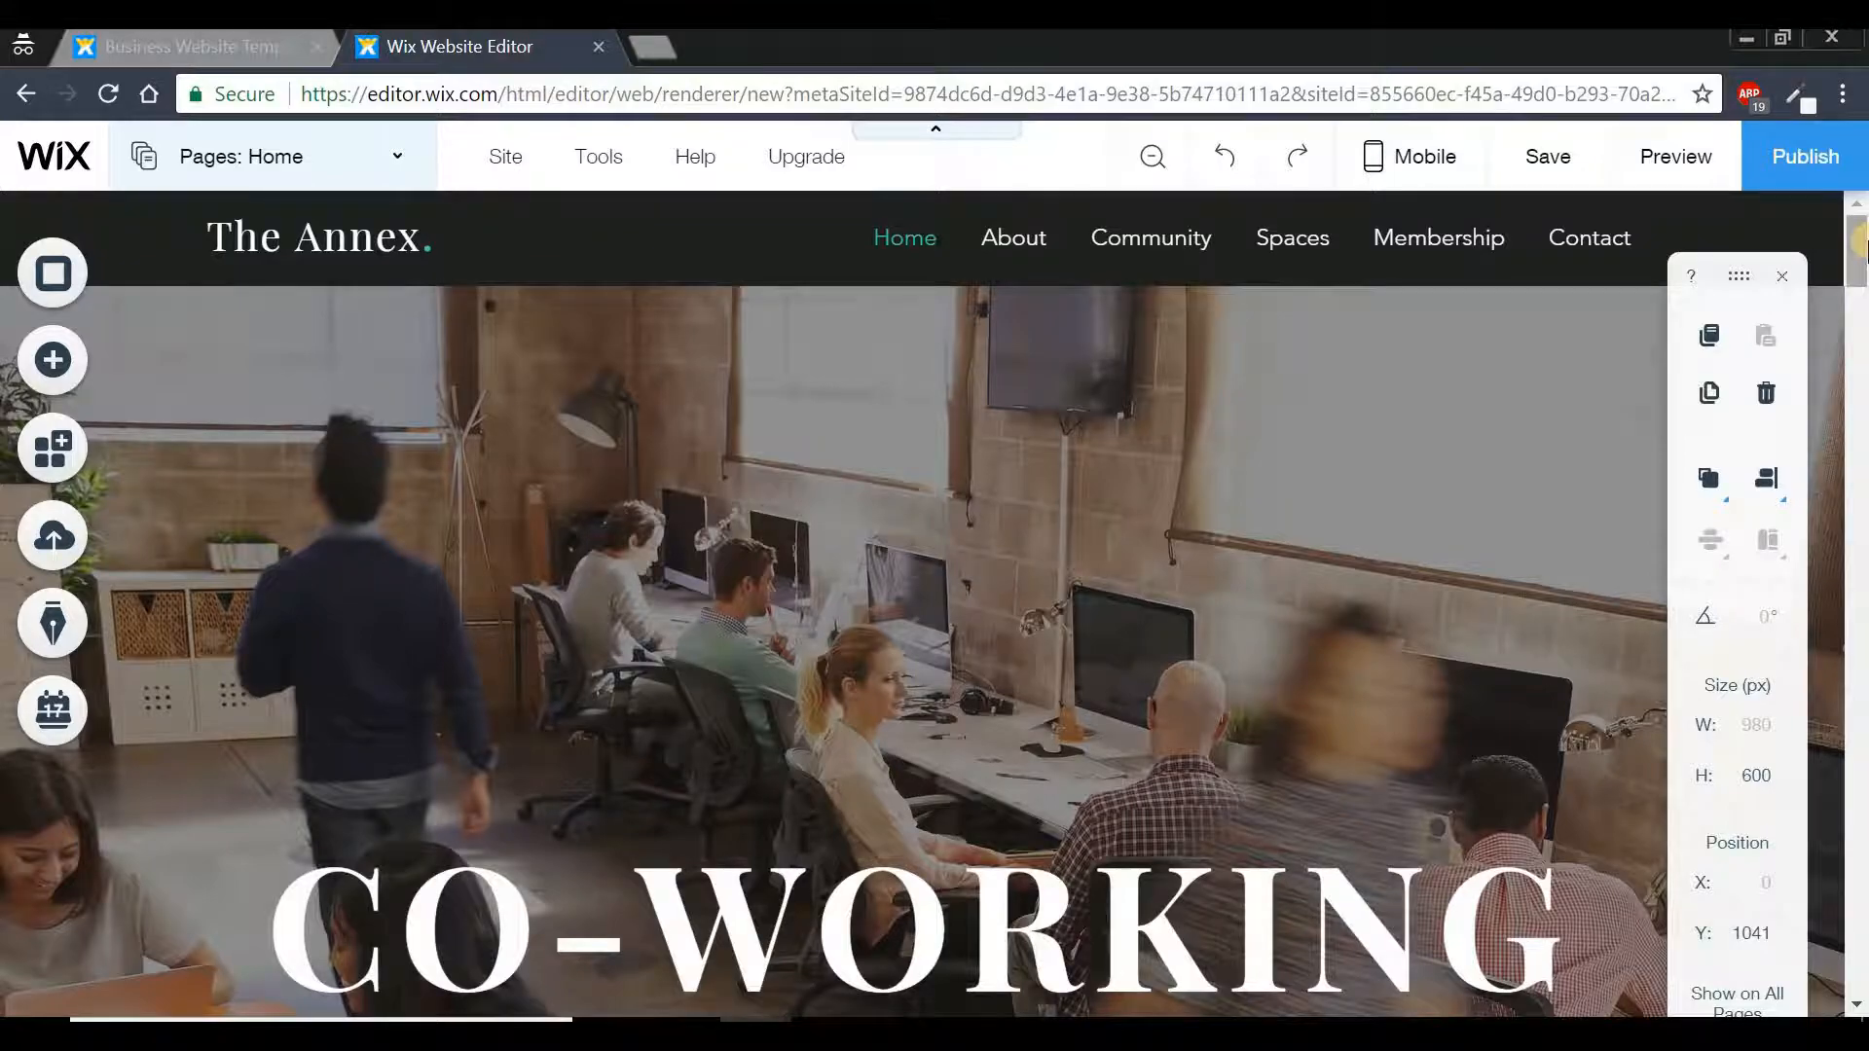
pyautogui.moveTo(1861, 248); pyautogui.dragTo(1854, 370)
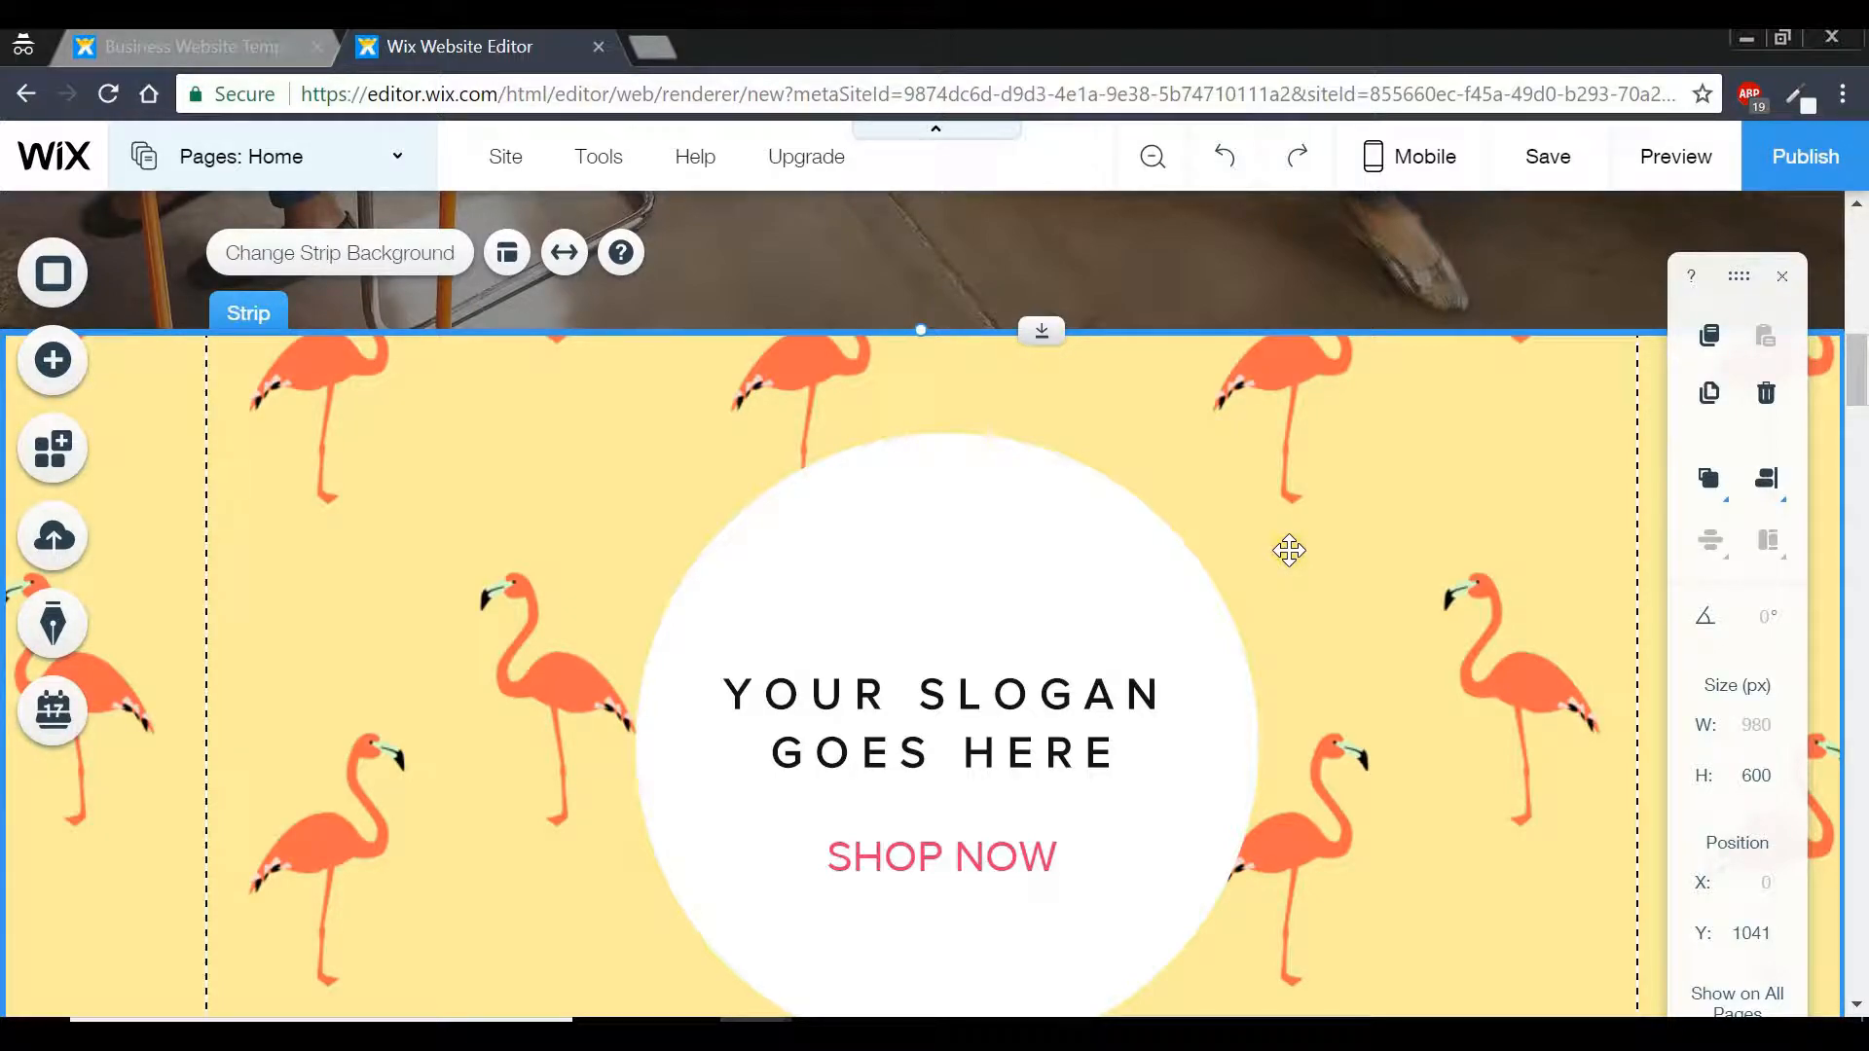
pyautogui.rightClick(1370, 420)
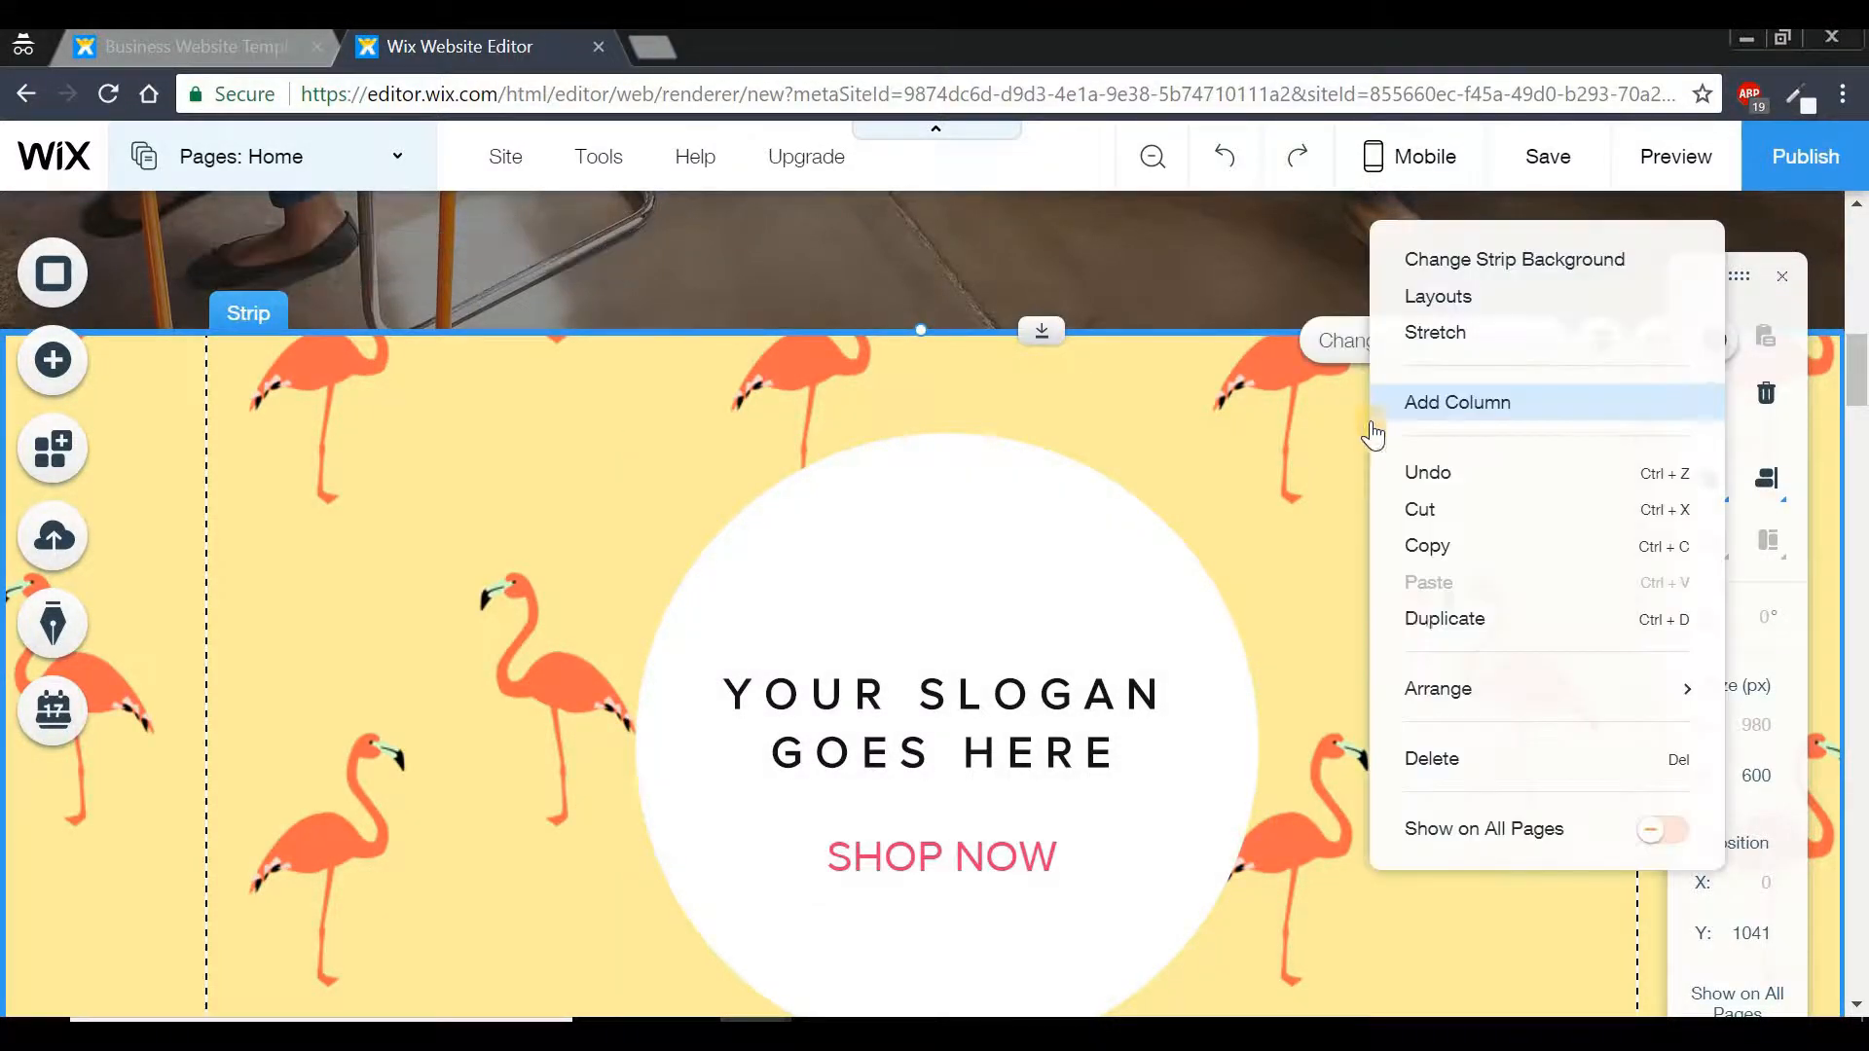
pyautogui.click(1445, 768)
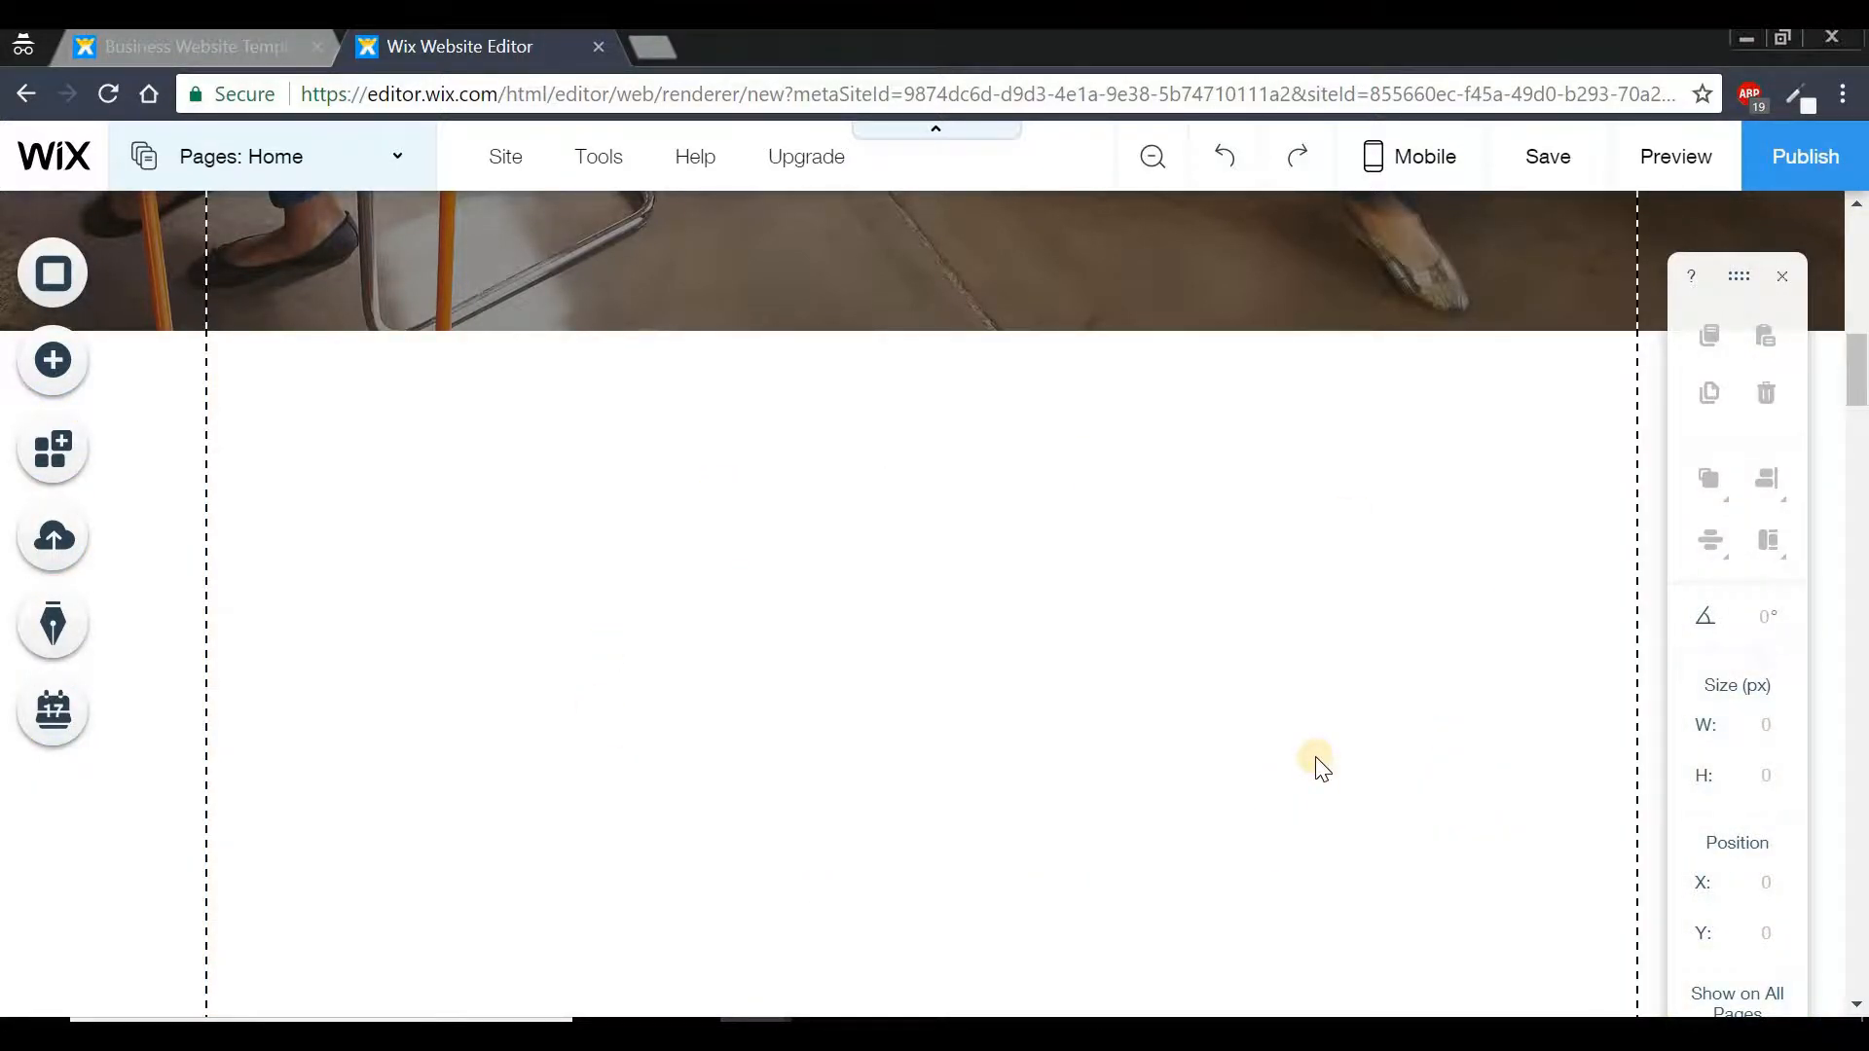
# - Remove the empty space between the Co-Working and About Us strips in the zoomed-out page view, and return to normal view
pyautogui.moveTo(1864, 375); pyautogui.dragTo(1863, 394)
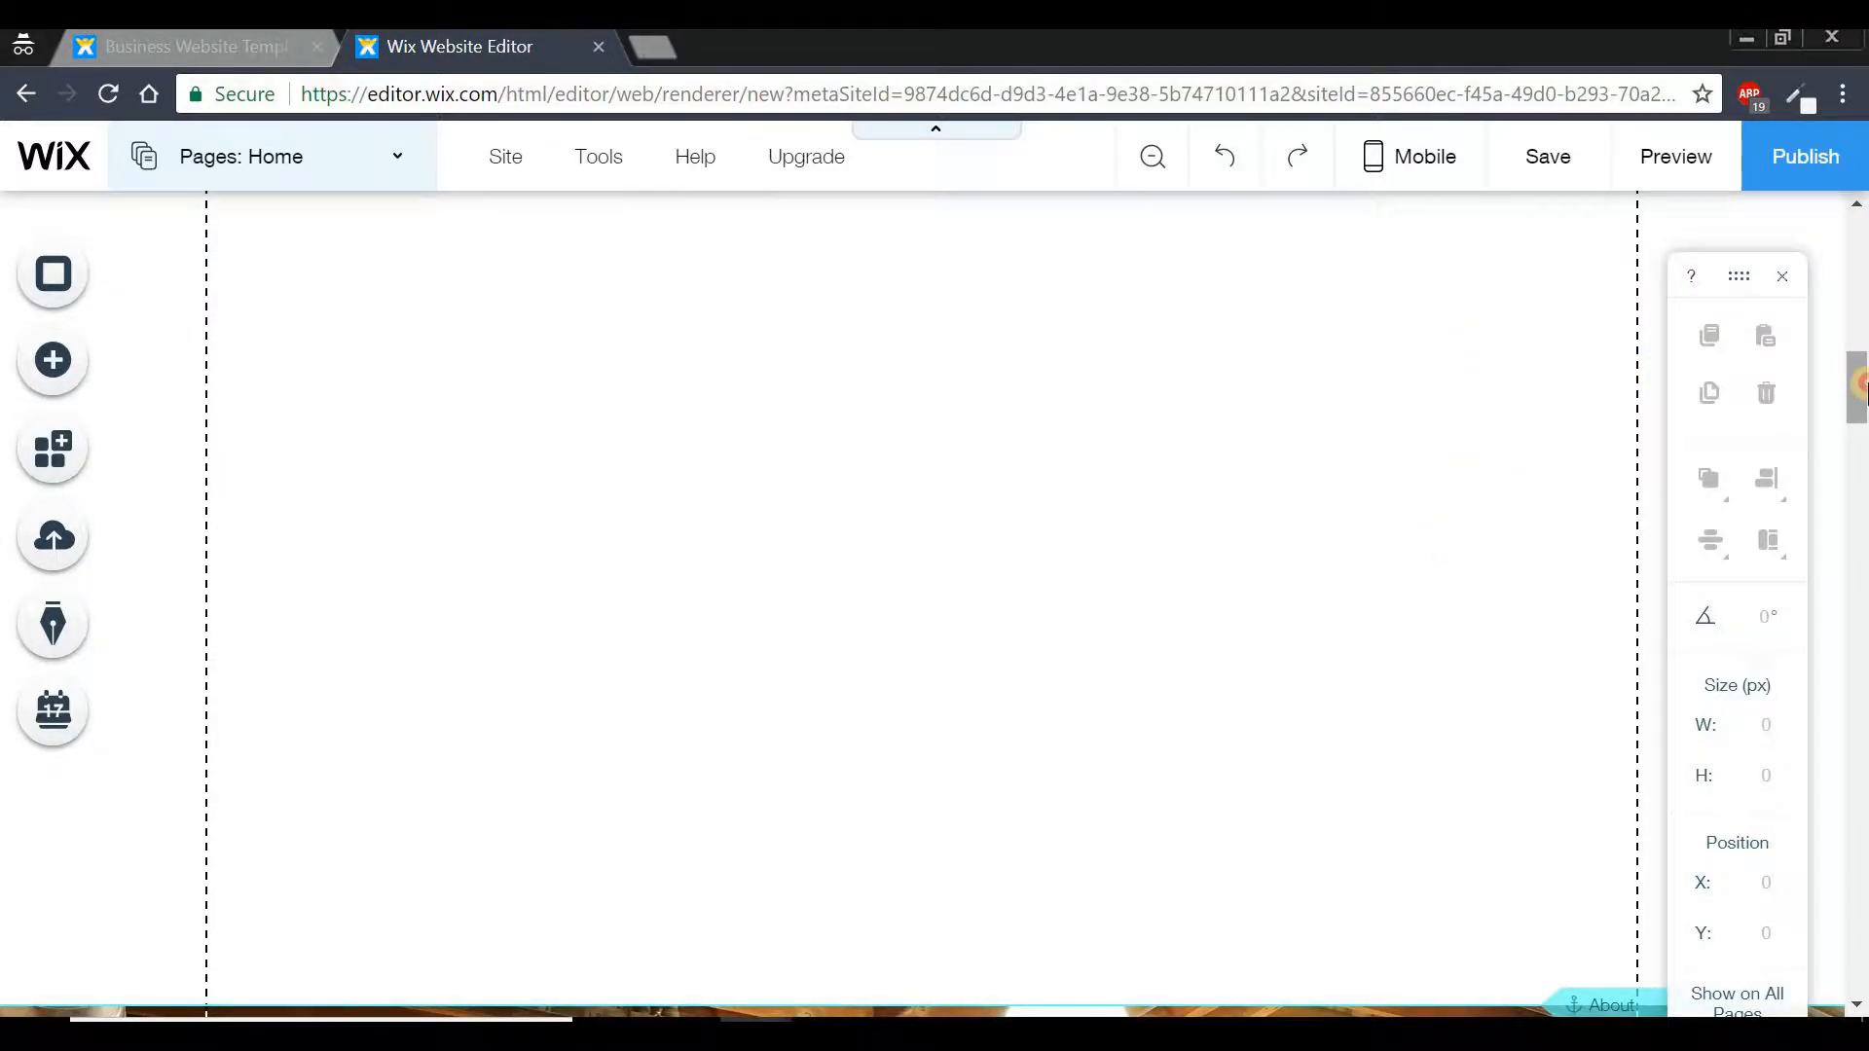
pyautogui.scroll(4, 1861, 384)
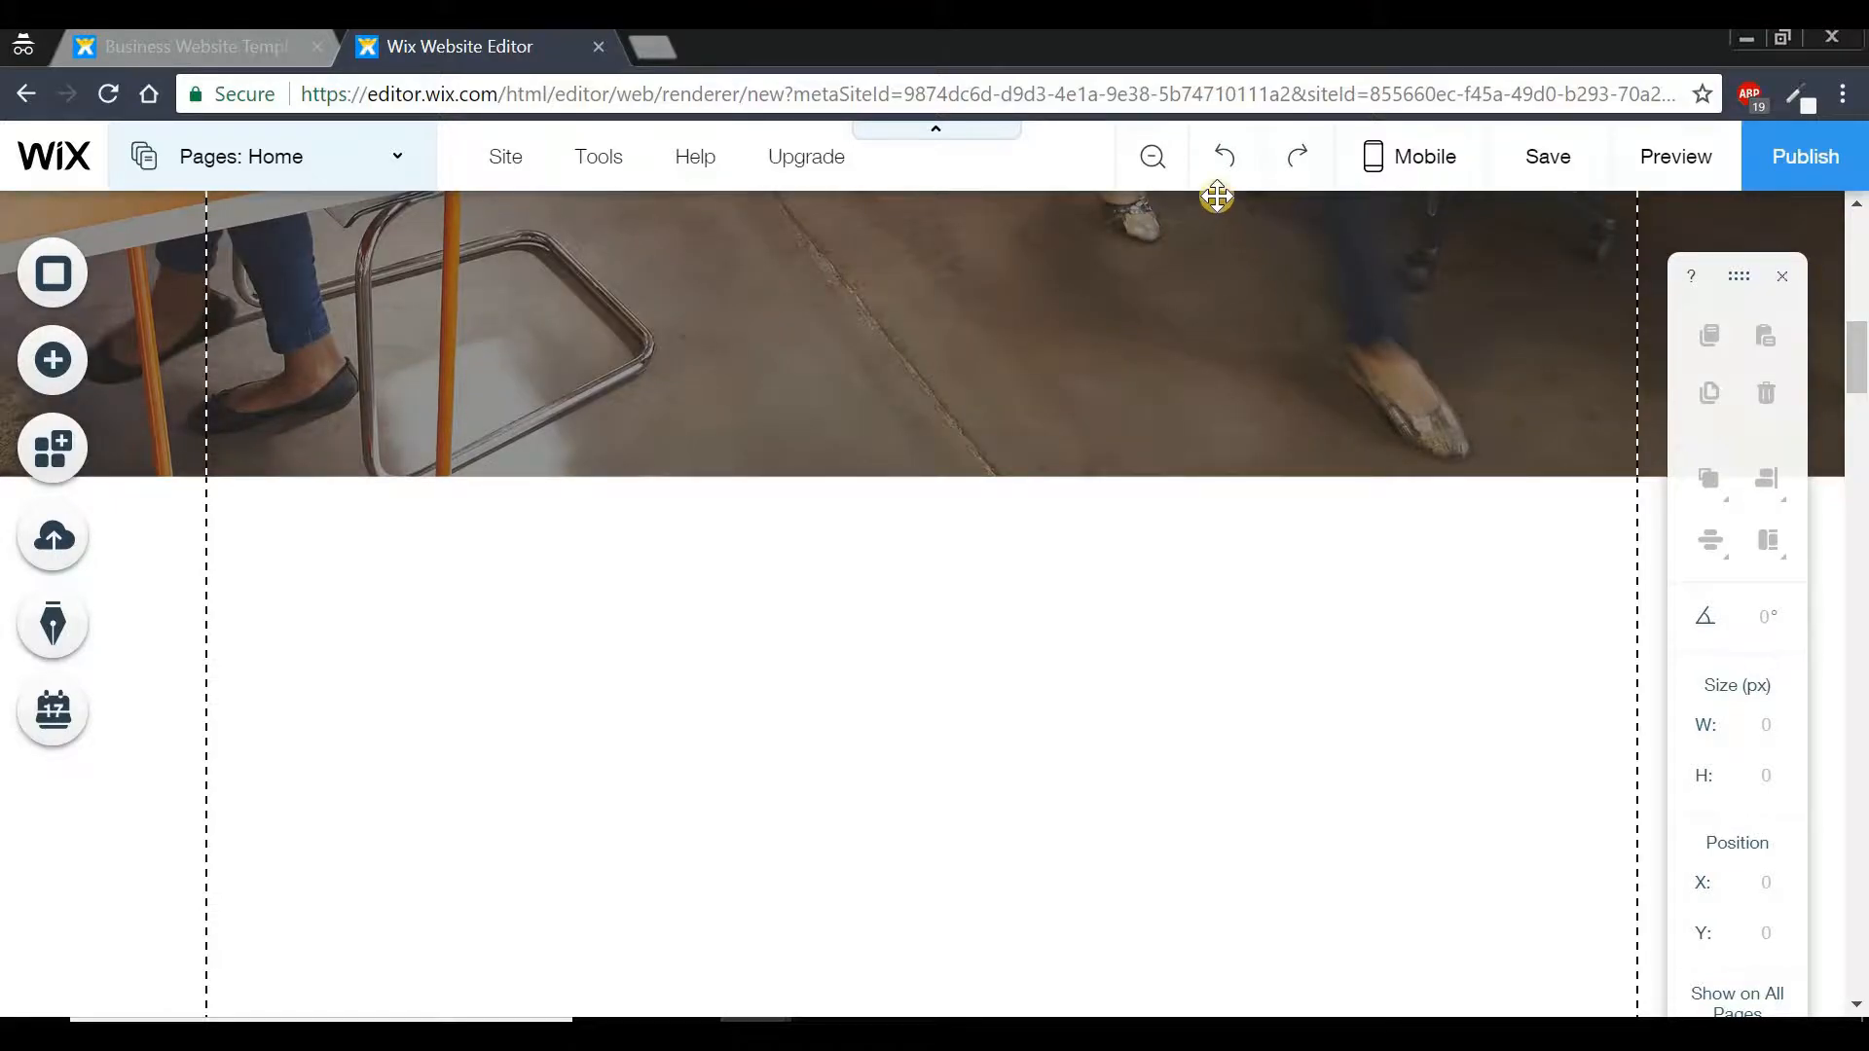
pyautogui.click(1151, 166)
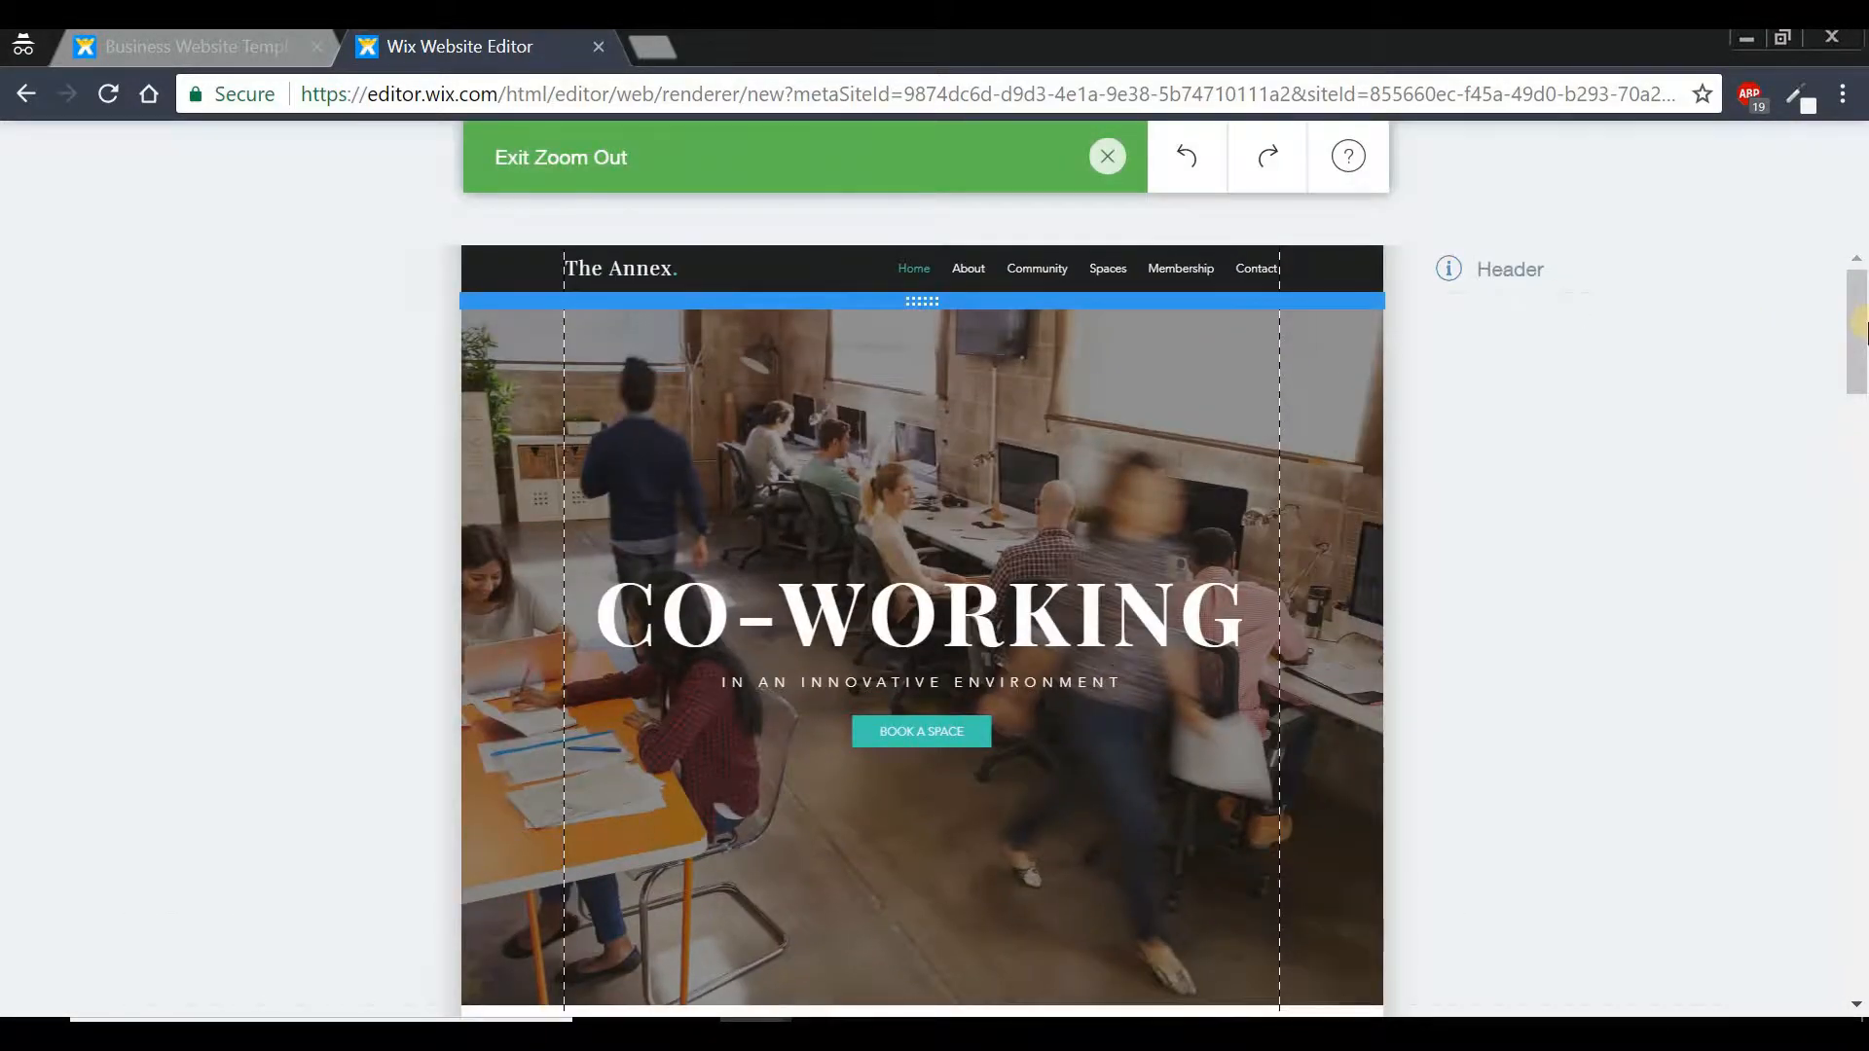
pyautogui.moveTo(1861, 382); pyautogui.dragTo(1861, 480)
pyautogui.moveTo(938, 533)
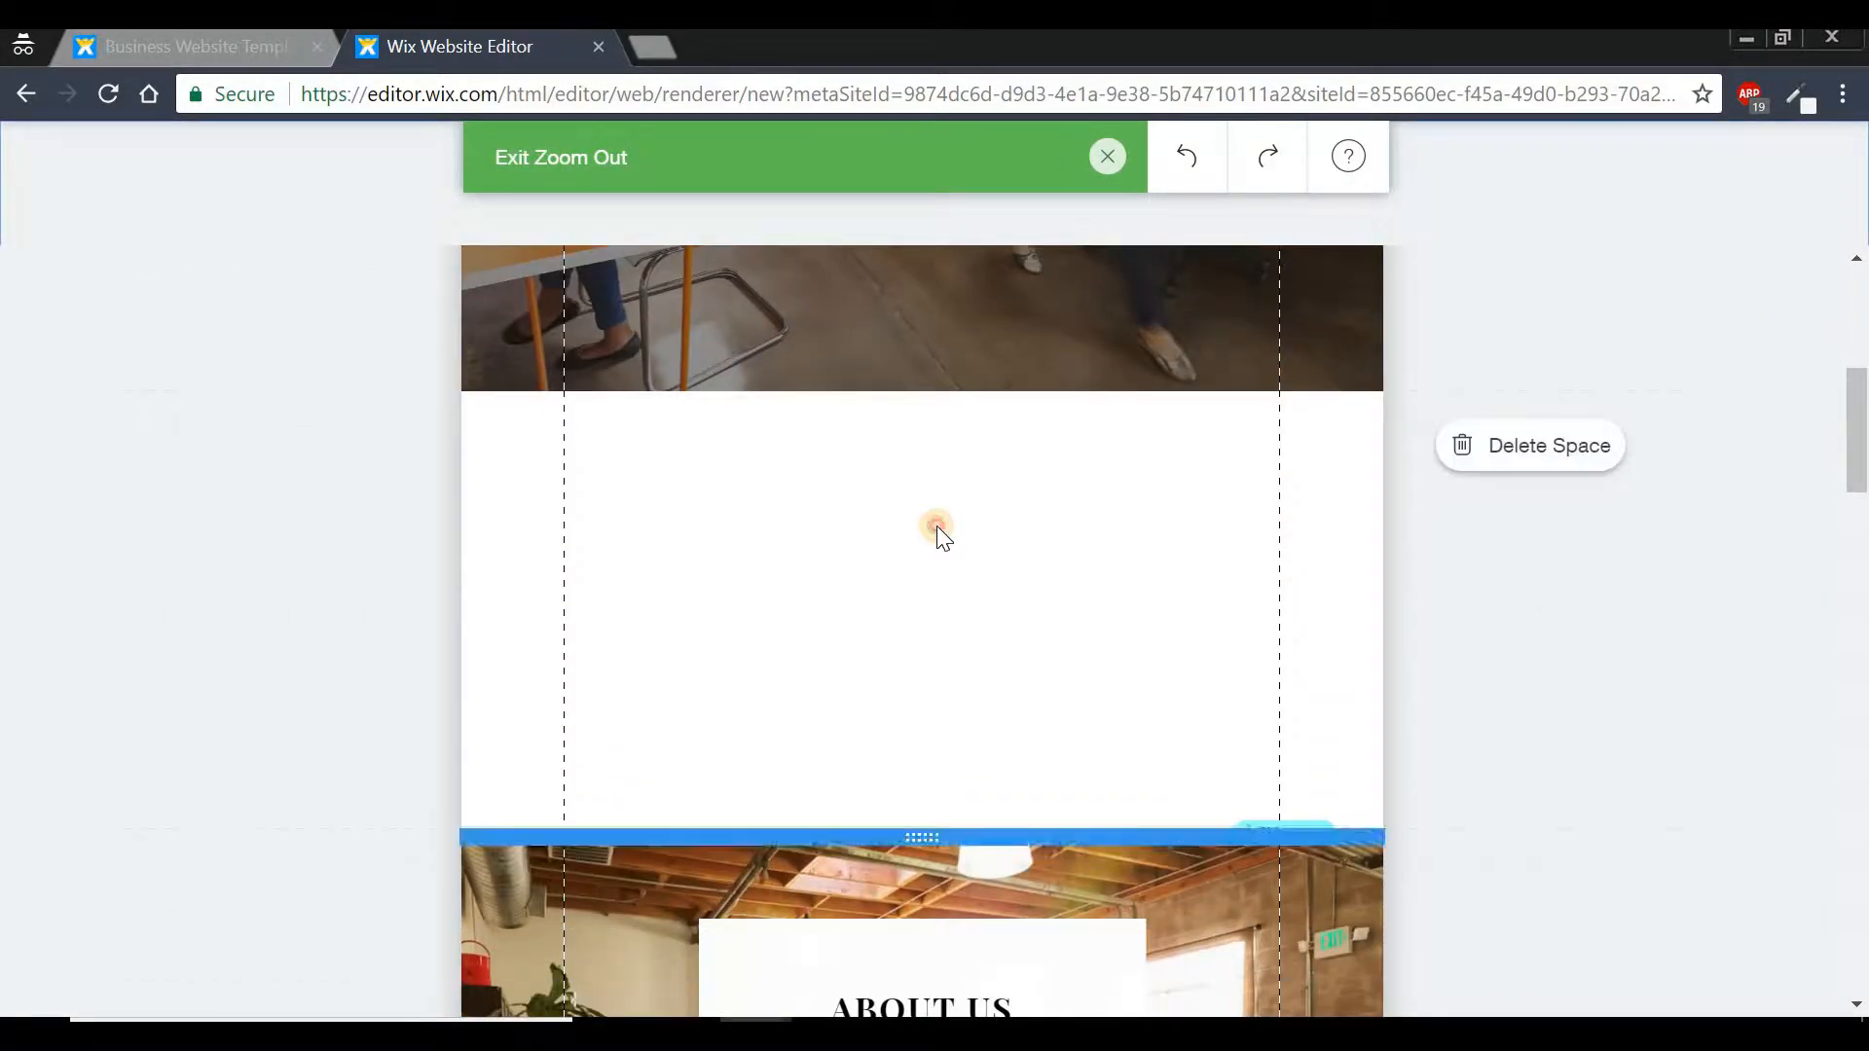
pyautogui.click(1554, 450)
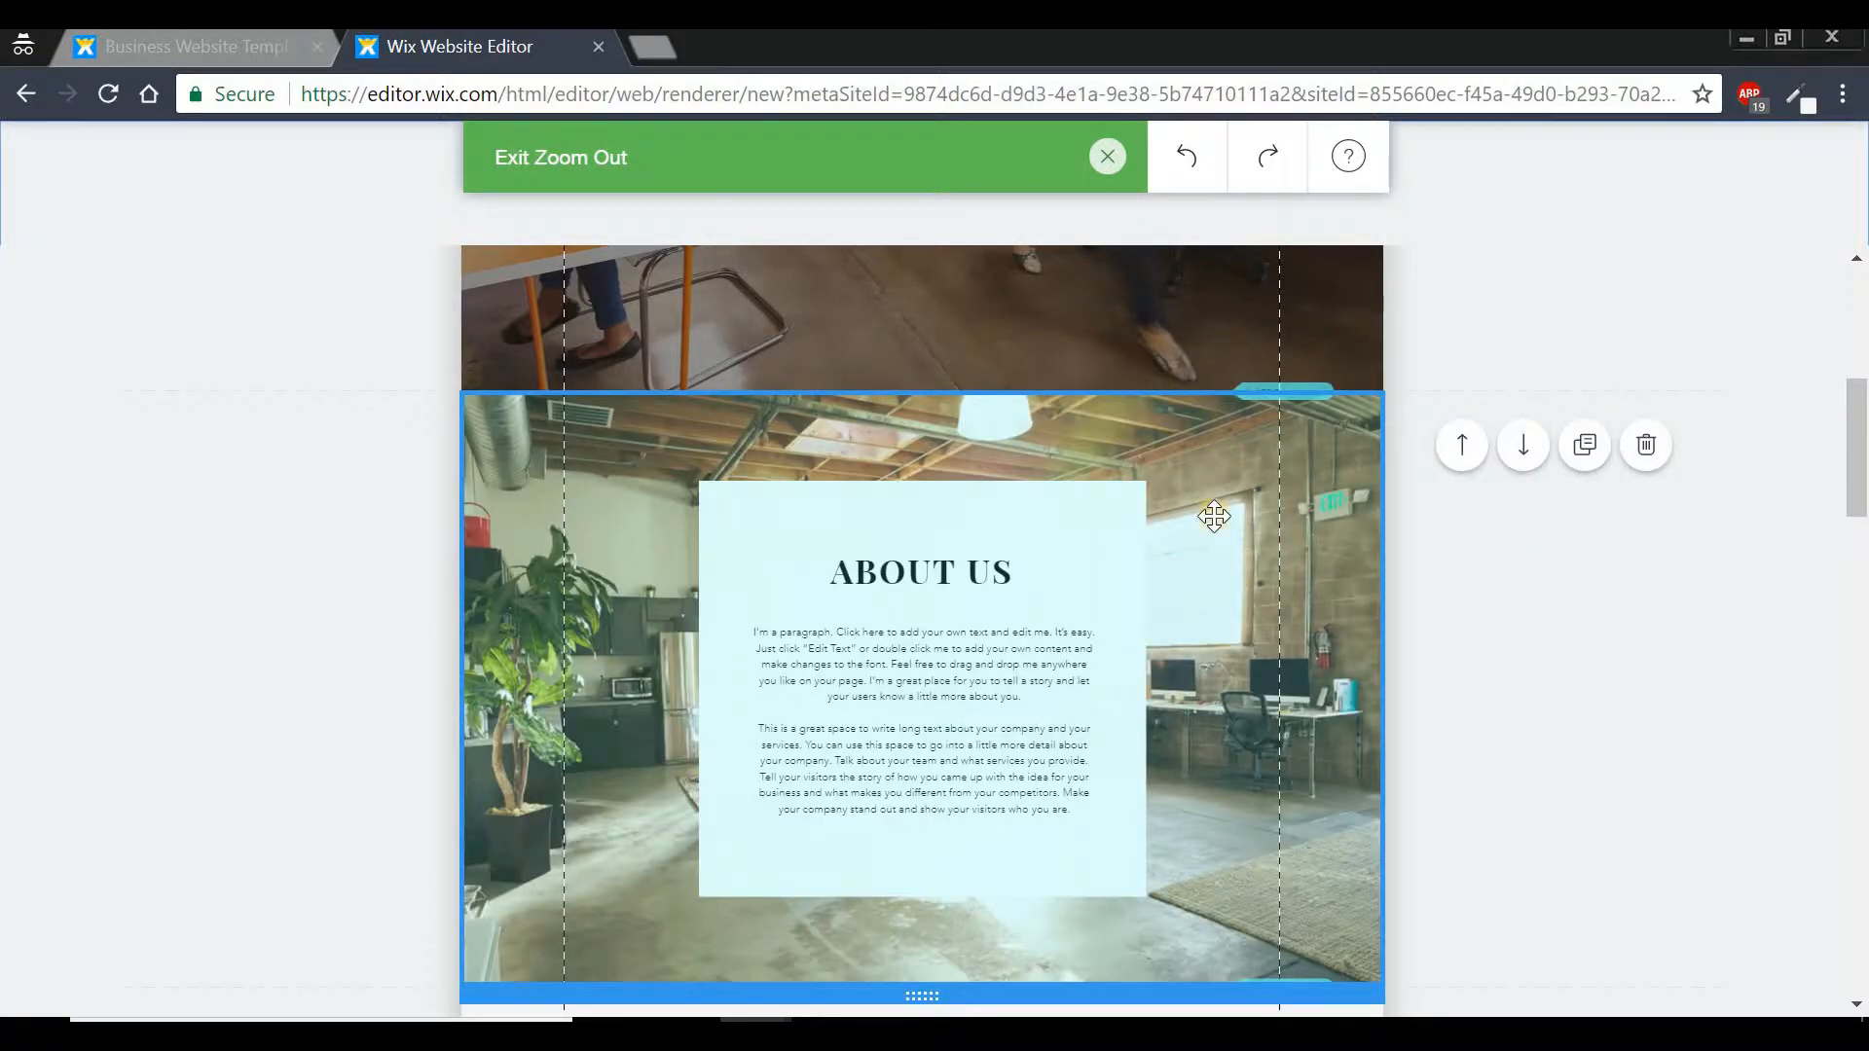
pyautogui.click(1106, 156)
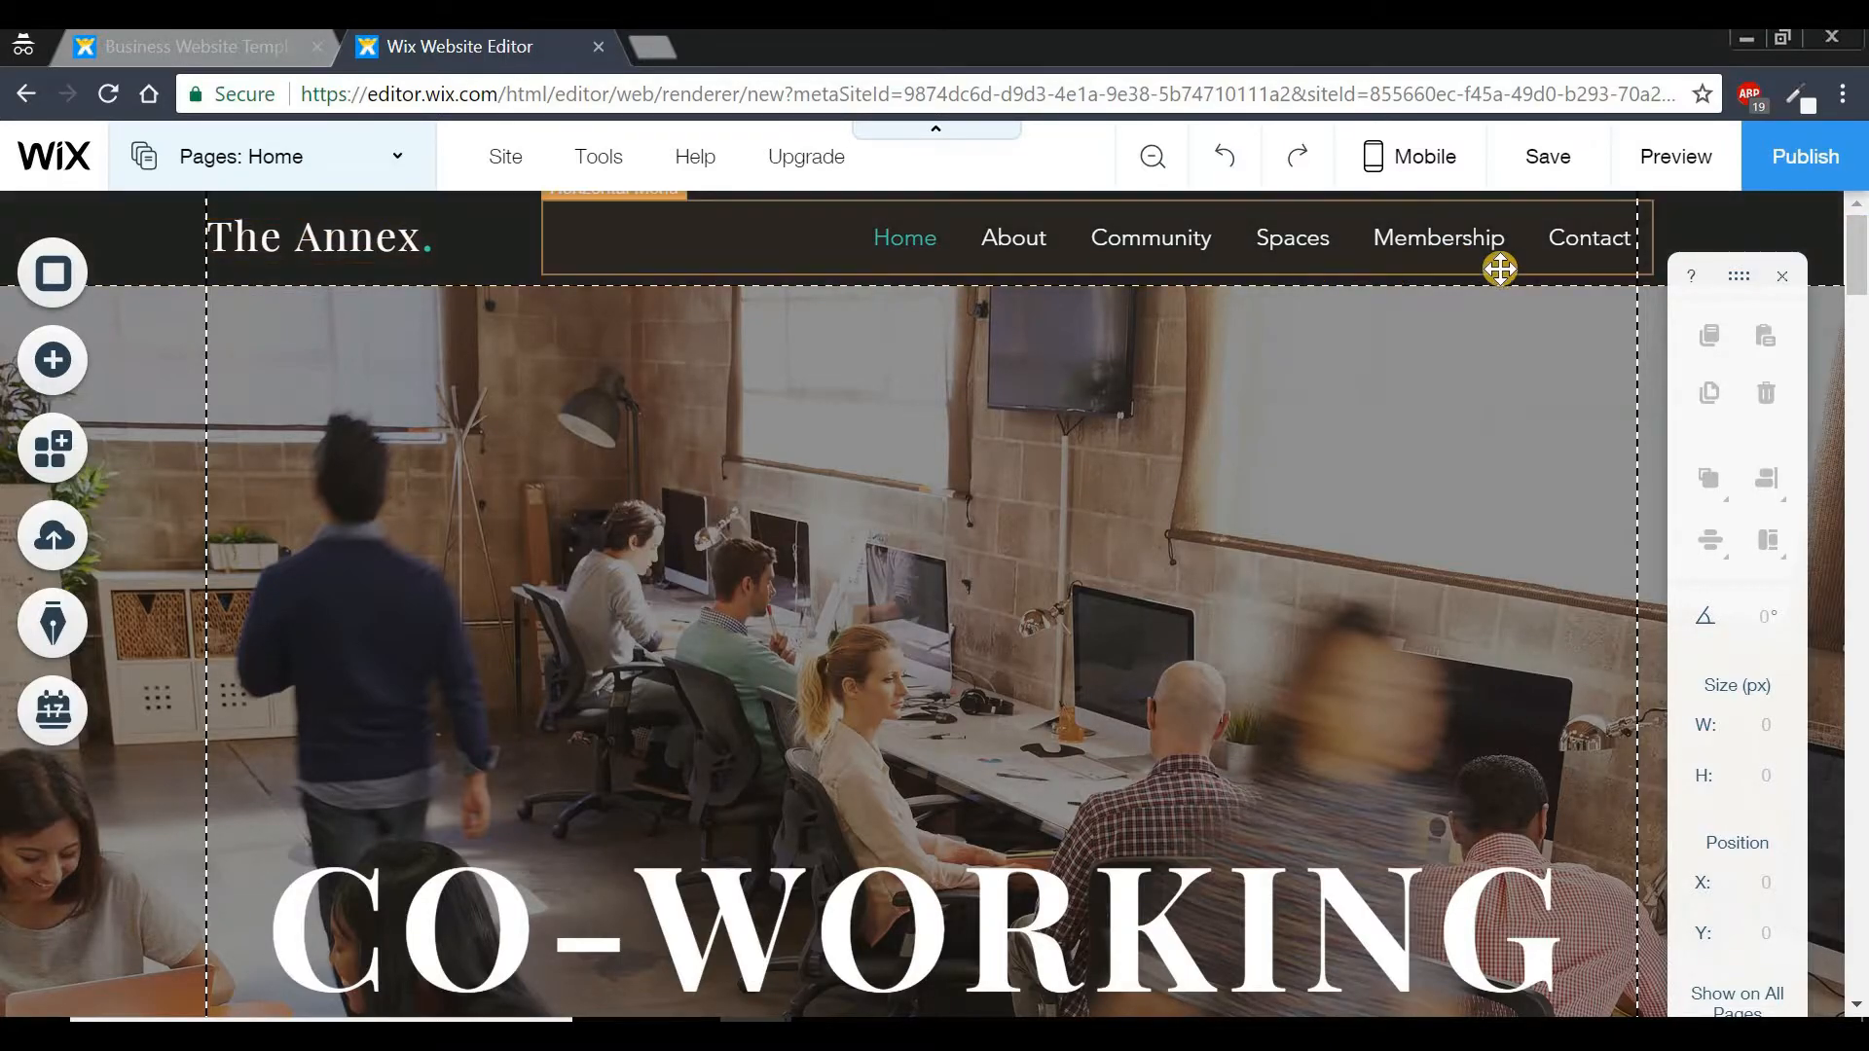
# - Go to the footer at the end of the home page
pyautogui.moveTo(1857, 285); pyautogui.dragTo(1860, 994)
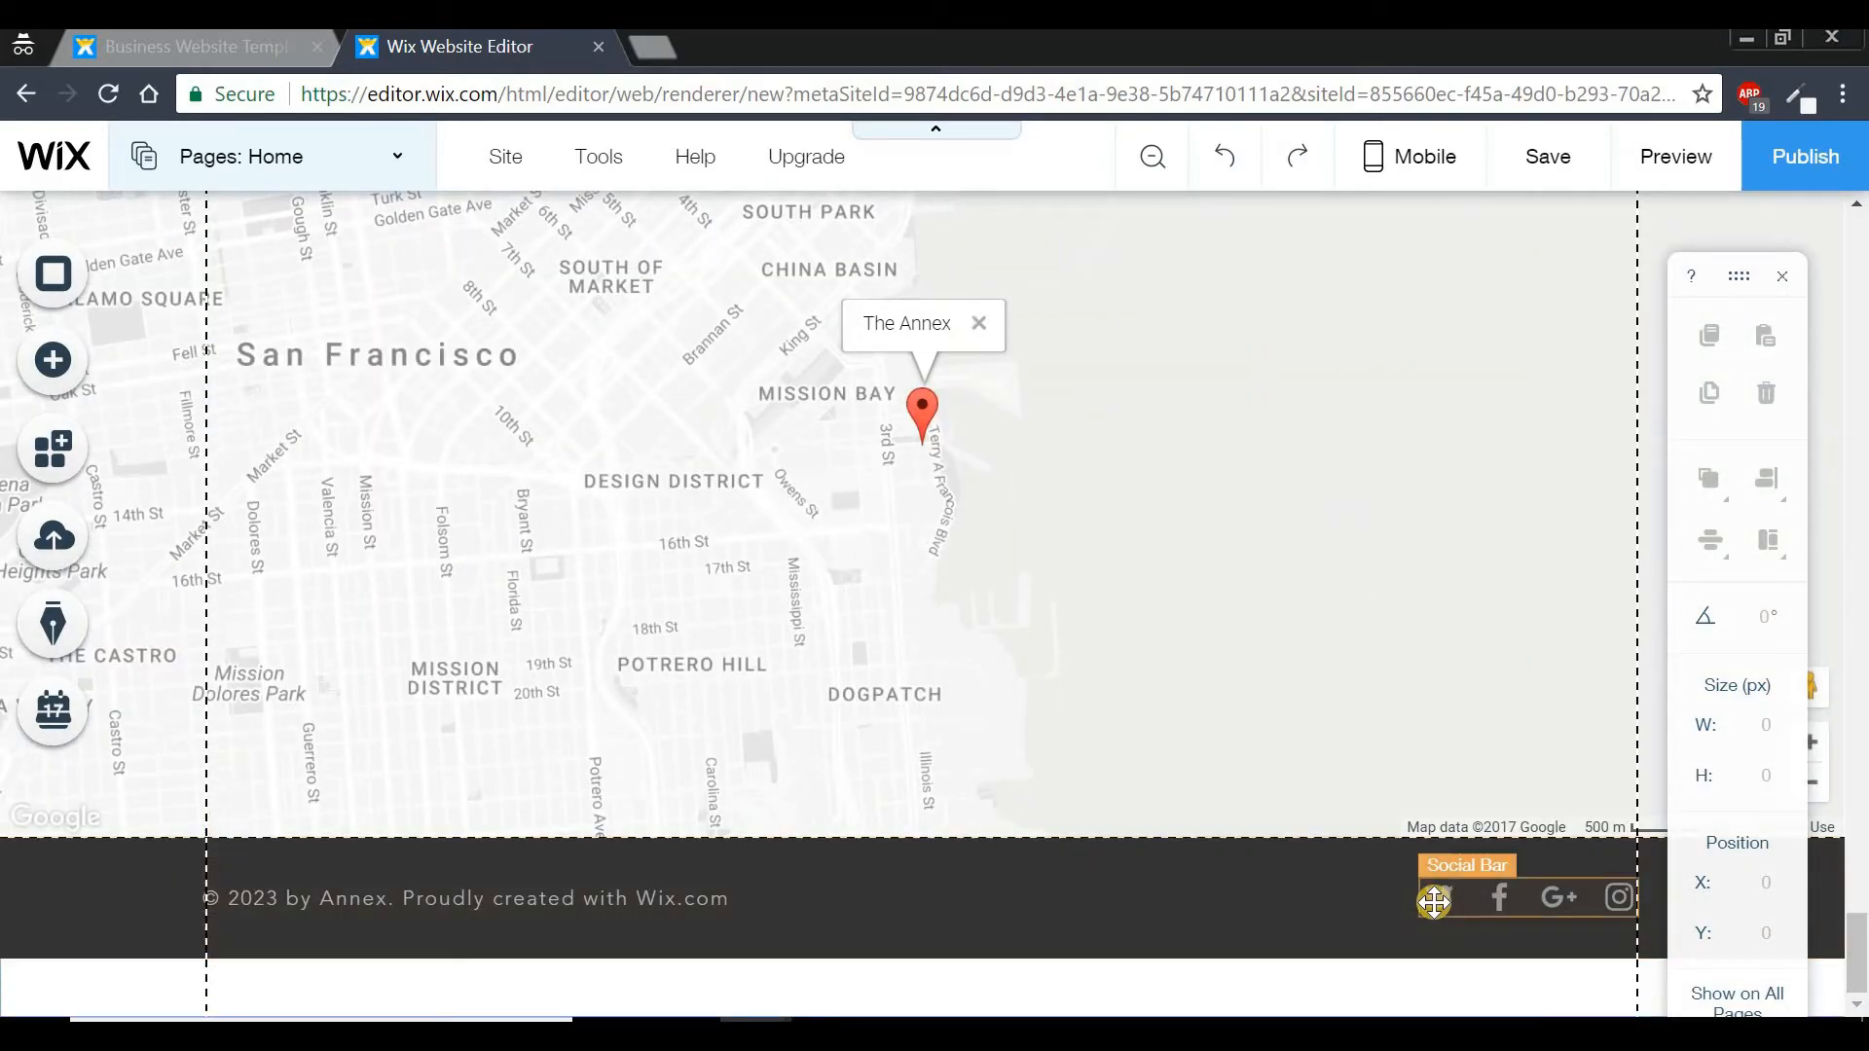